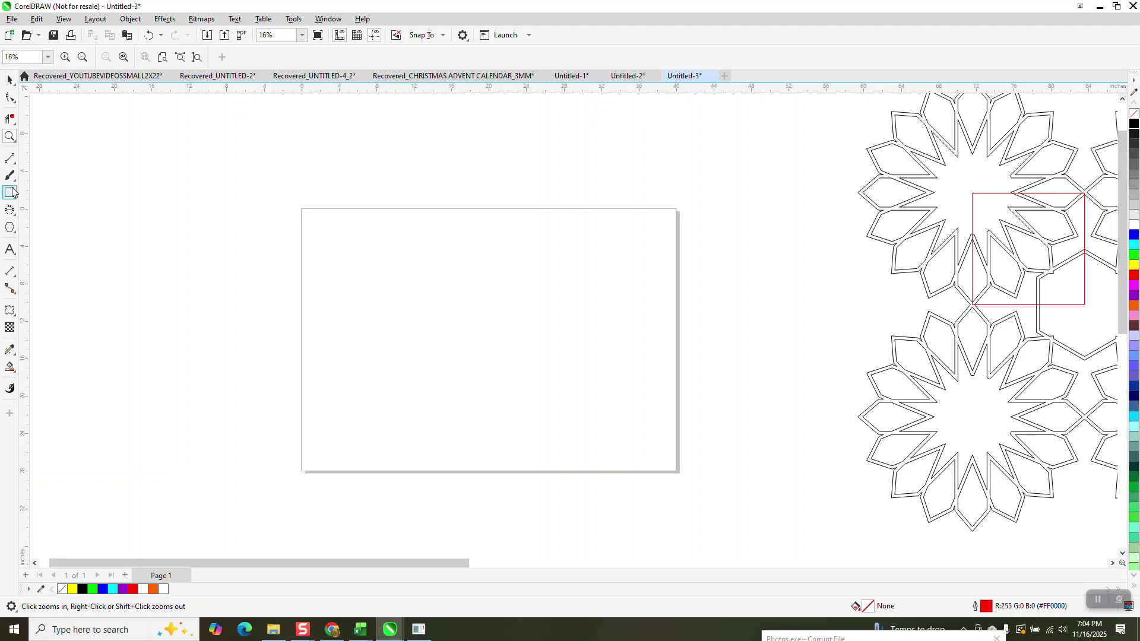
Step: Create a tall rectangle about 3.36 by 20.09 inches at the page centre and convert it to curves
drag(519, 251, 474, 435)
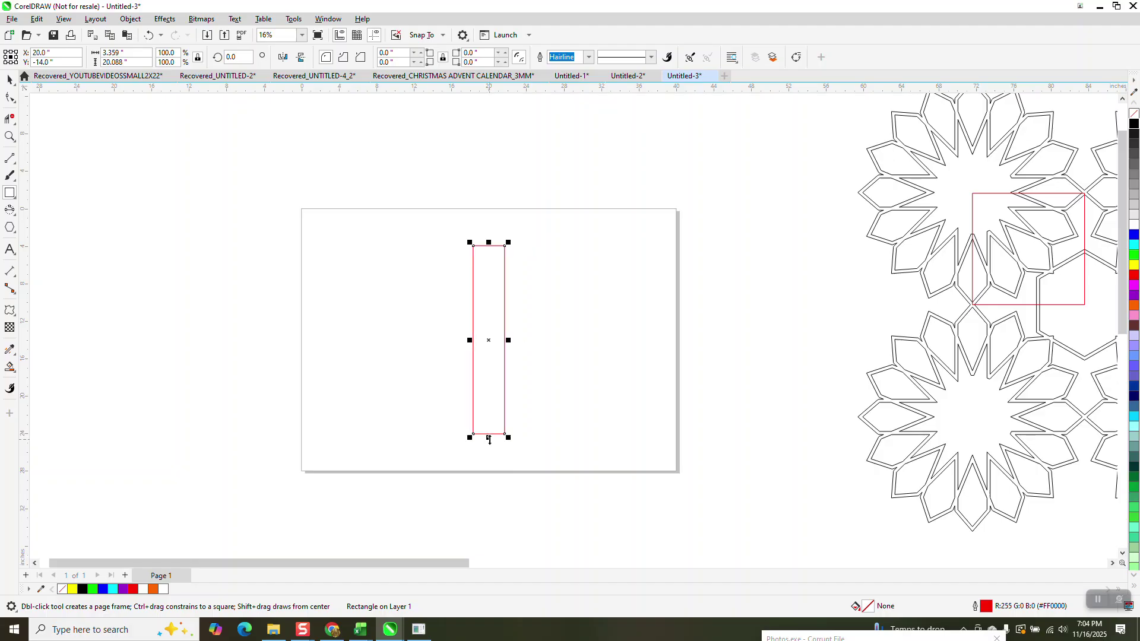
click(133, 21)
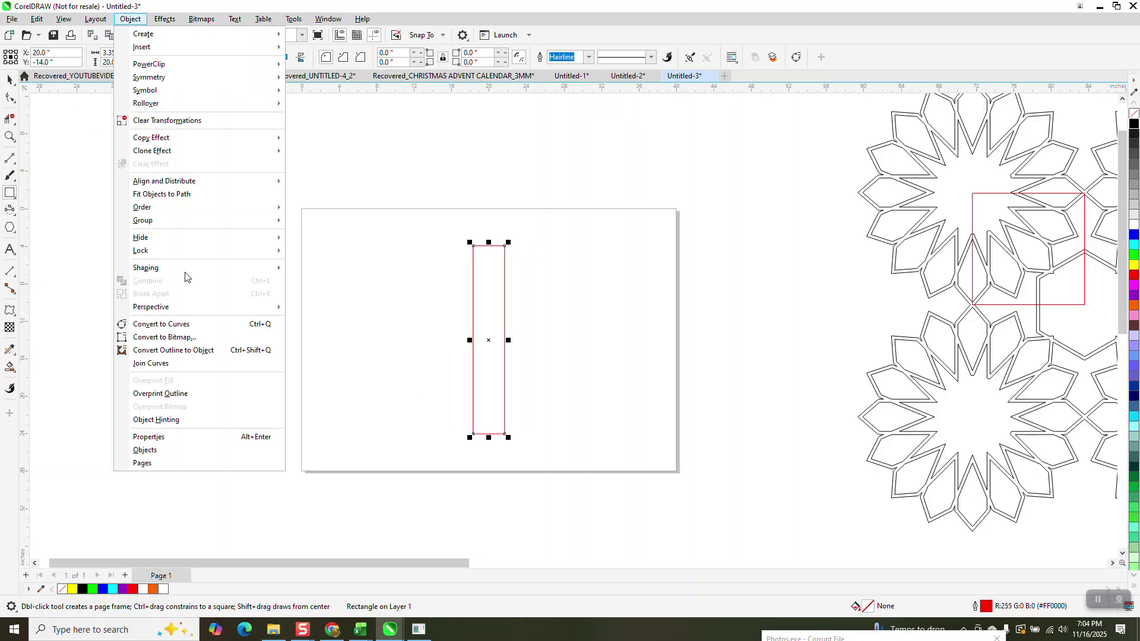
click(190, 323)
Step: Add midpoint nodes to all four sides of the rectangle, and remove the ones on the long sides
click(10, 98)
drag(397, 205, 607, 482)
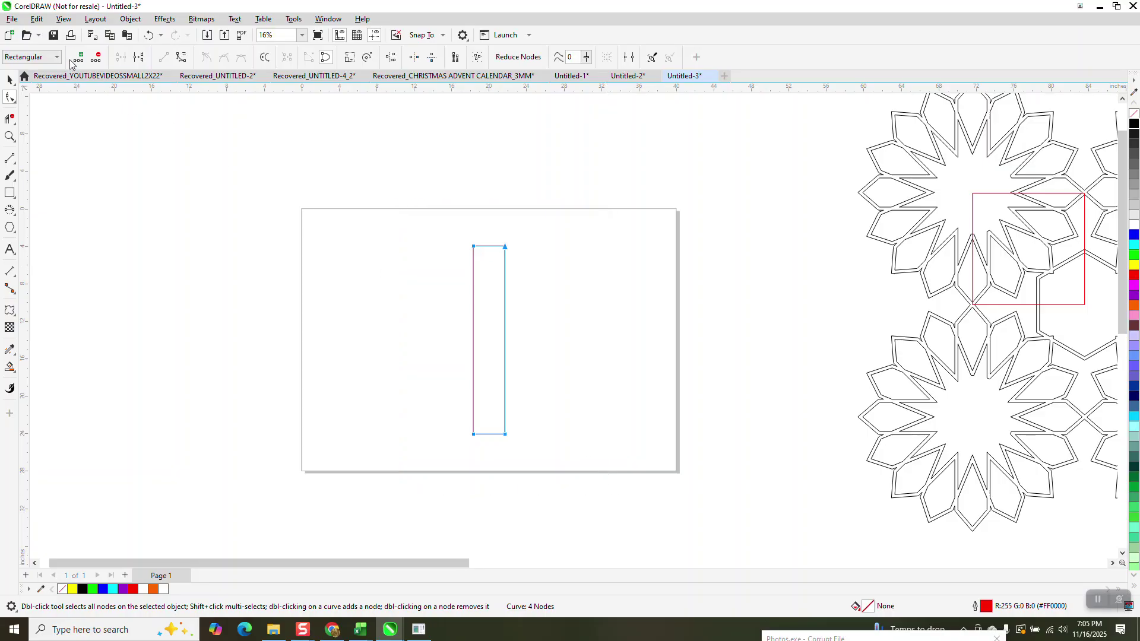
click(77, 57)
key(Delete)
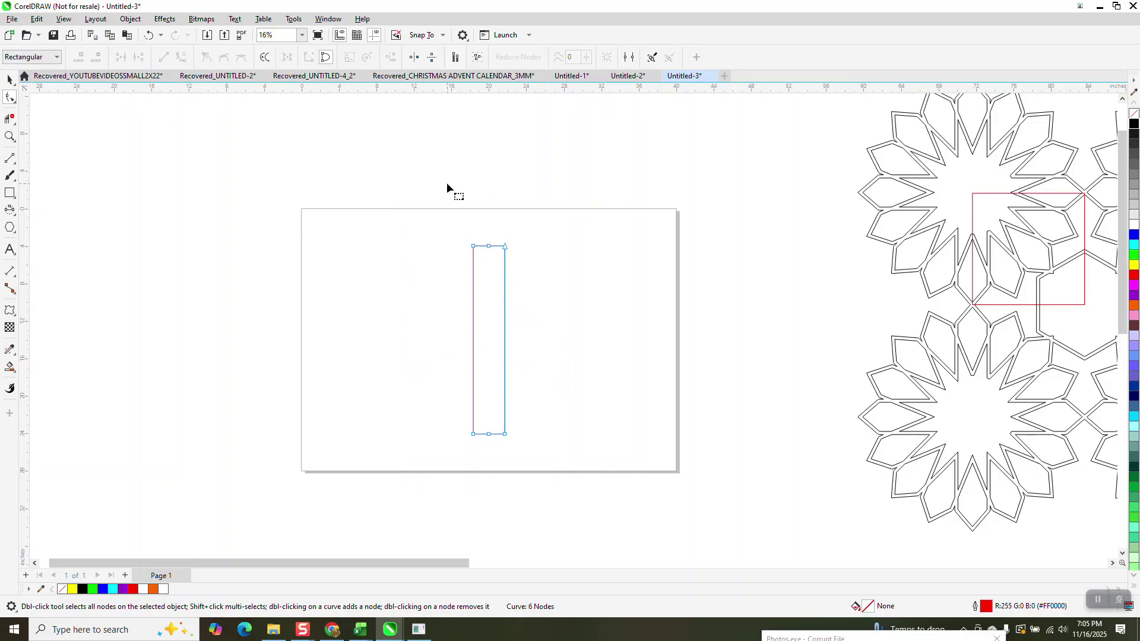
click(488, 246)
drag(489, 246, 489, 24)
click(159, 36)
Step: Set the nudge distance to 2 inches and nudge the rectangle's upper and lower midpoint nodes outward one step each to form points
click(10, 80)
click(258, 151)
double_click(401, 58)
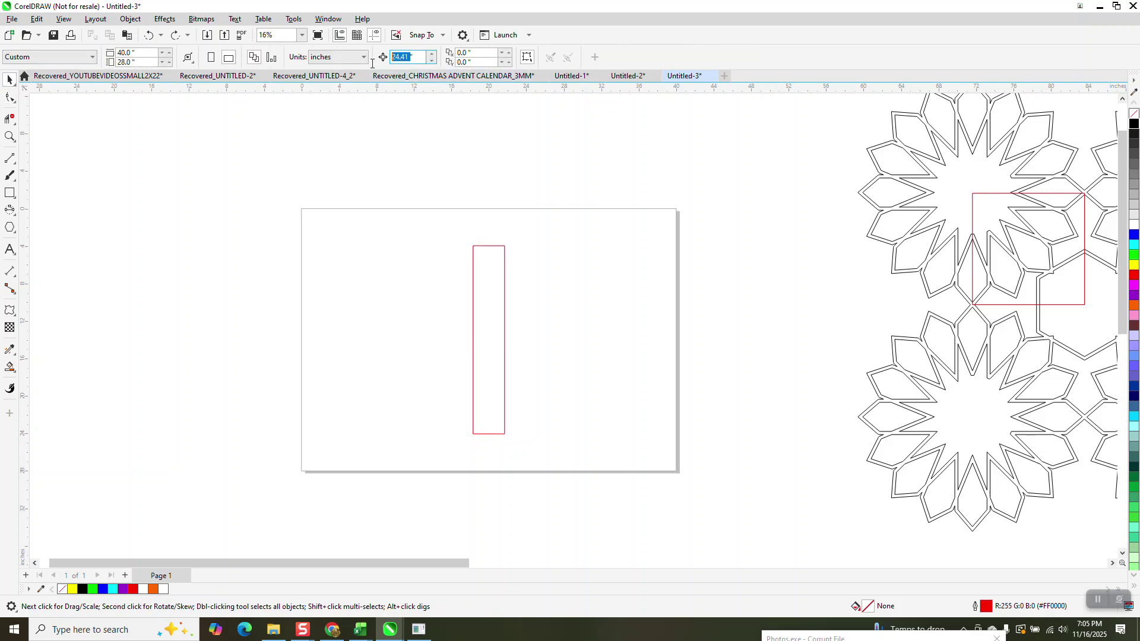
text(2)
click(10, 97)
click(486, 247)
click(489, 245)
key(Up)
click(488, 435)
key(Down)
click(9, 78)
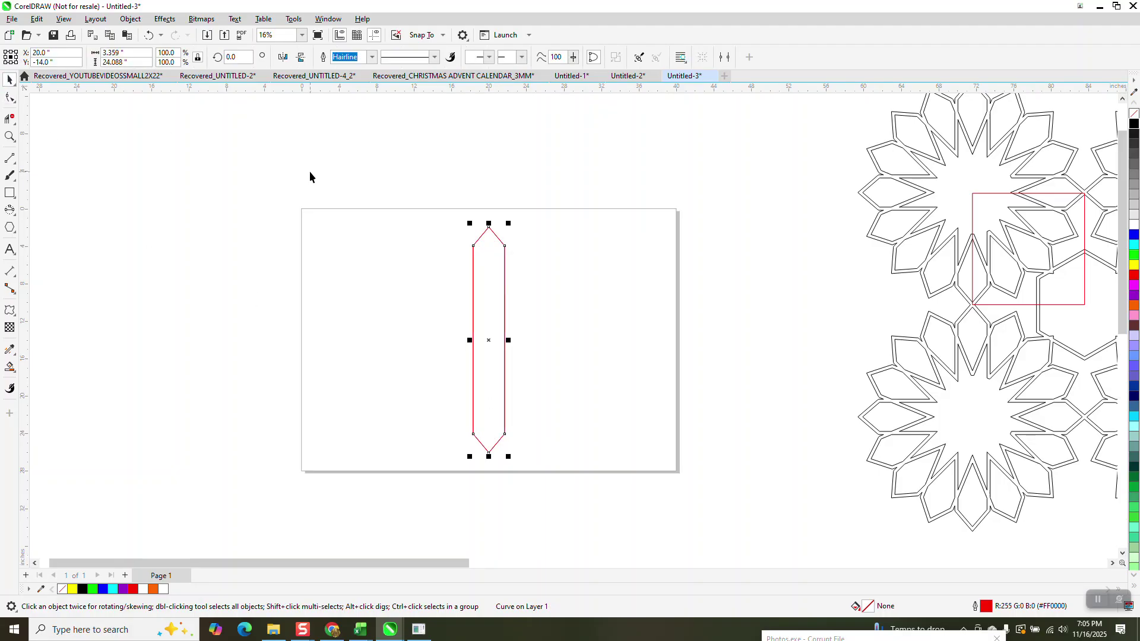
Step: Make one copy of the pointed bar rotated by 22.5 degrees about its centre, deleting any extra repeated copy
text(22.5)
key(Return)
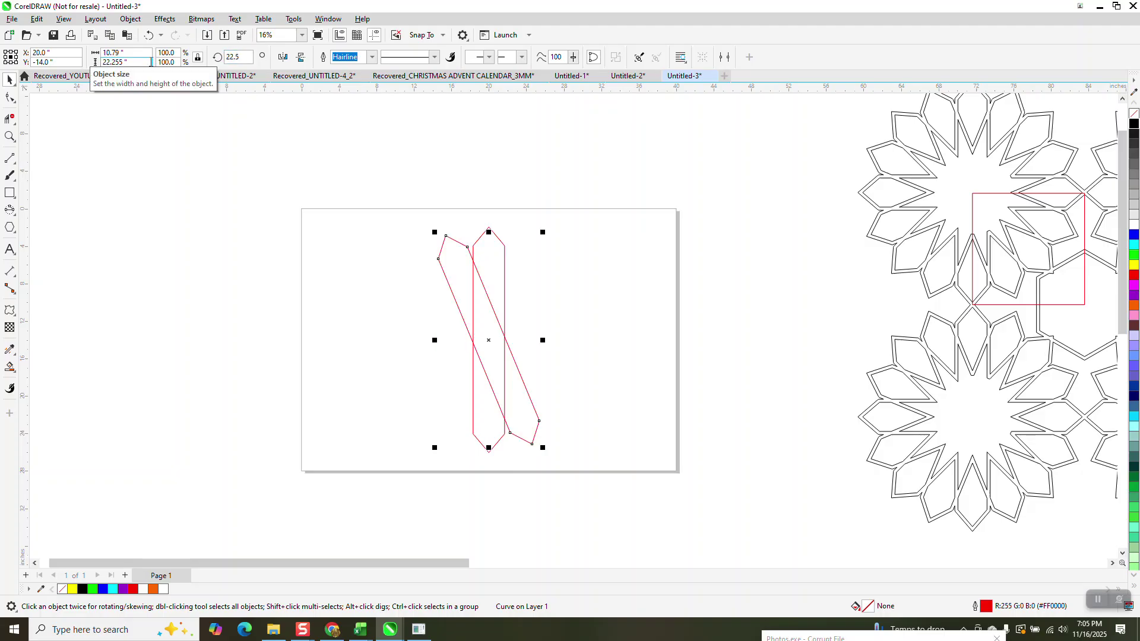
key(ctrl+r)
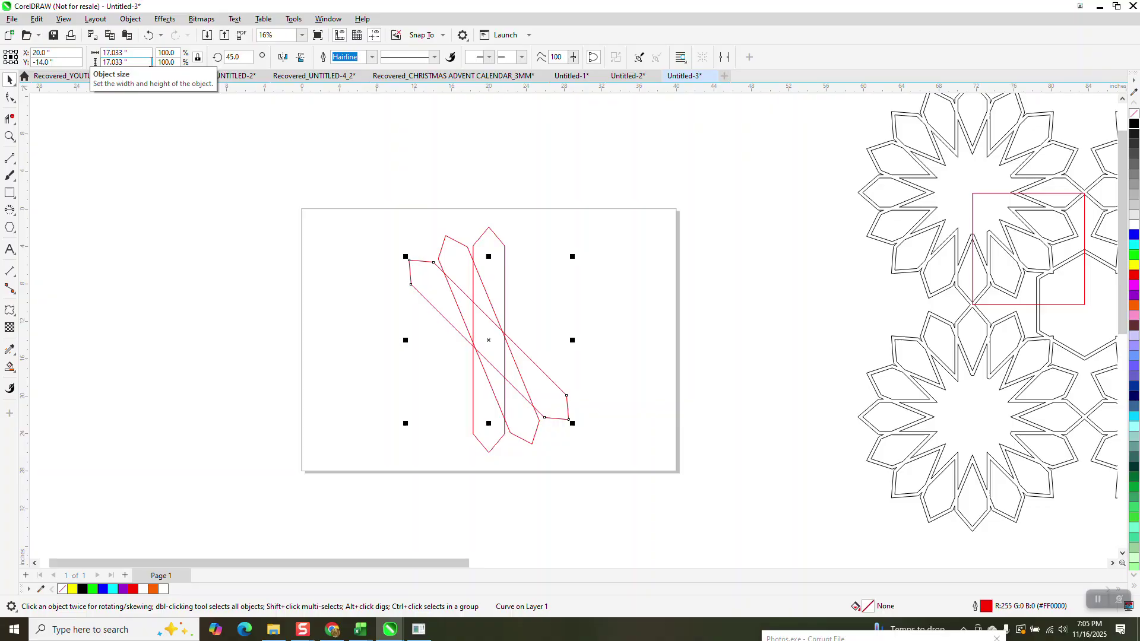
key(Delete)
click(451, 291)
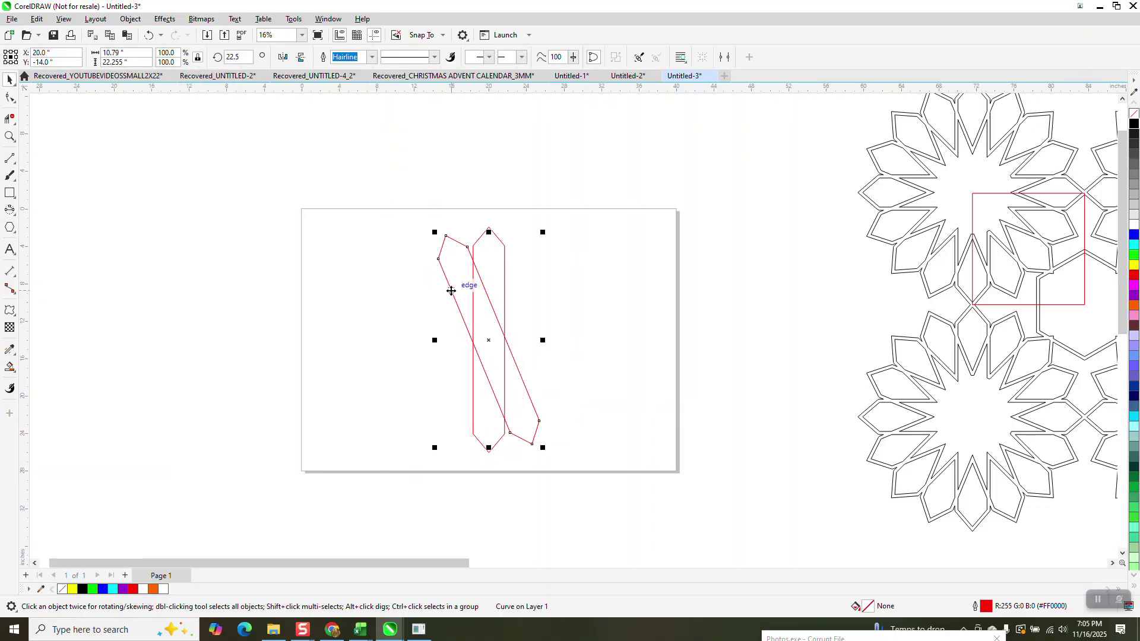
Step: Create a horizontally mirrored copy of the tilted bar and group the two tilted bars, leaving out the upright one
click(283, 57)
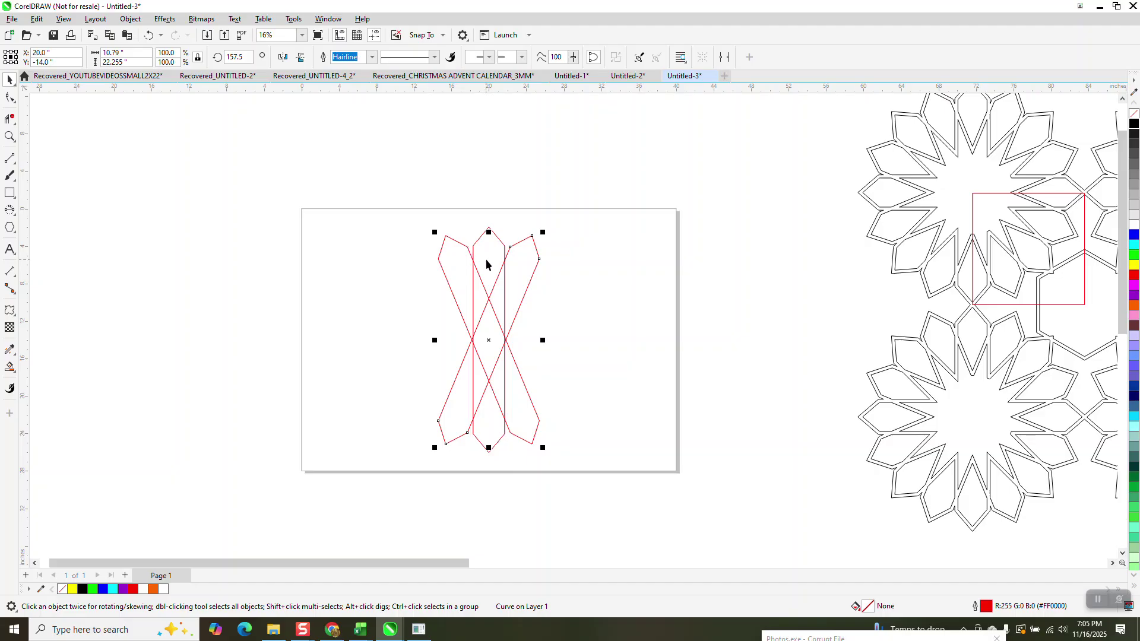
drag(387, 234, 619, 502)
key(ctrl+g)
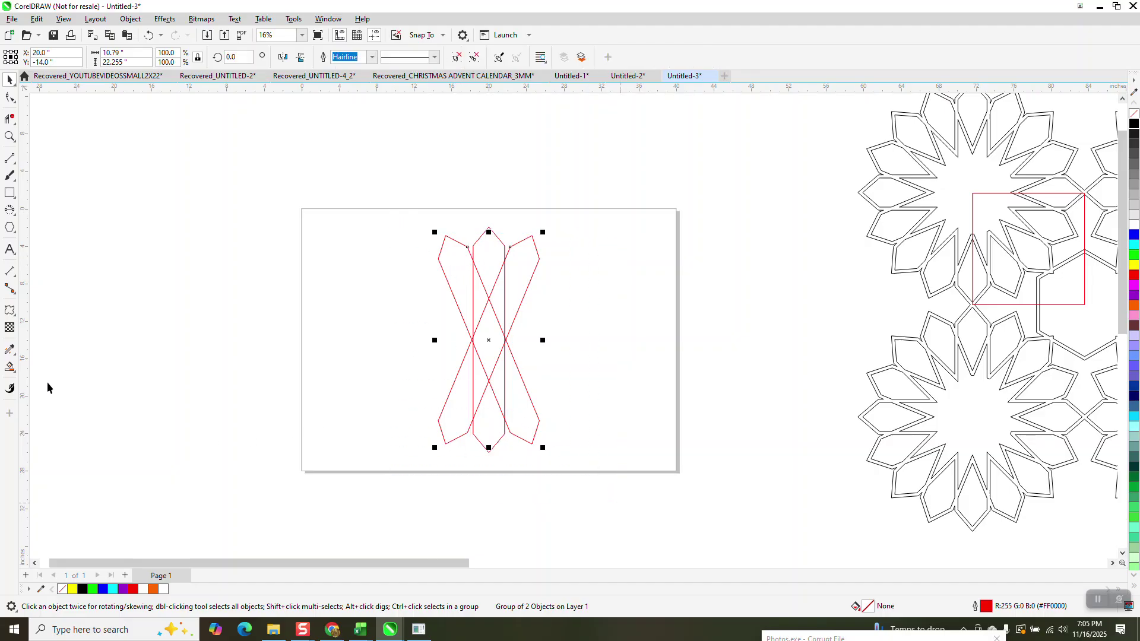
Step: Fill the enclosed kite-shaped regions at the upper and lower ends of the upright bar with yellow using Smart Fill
click(10, 368)
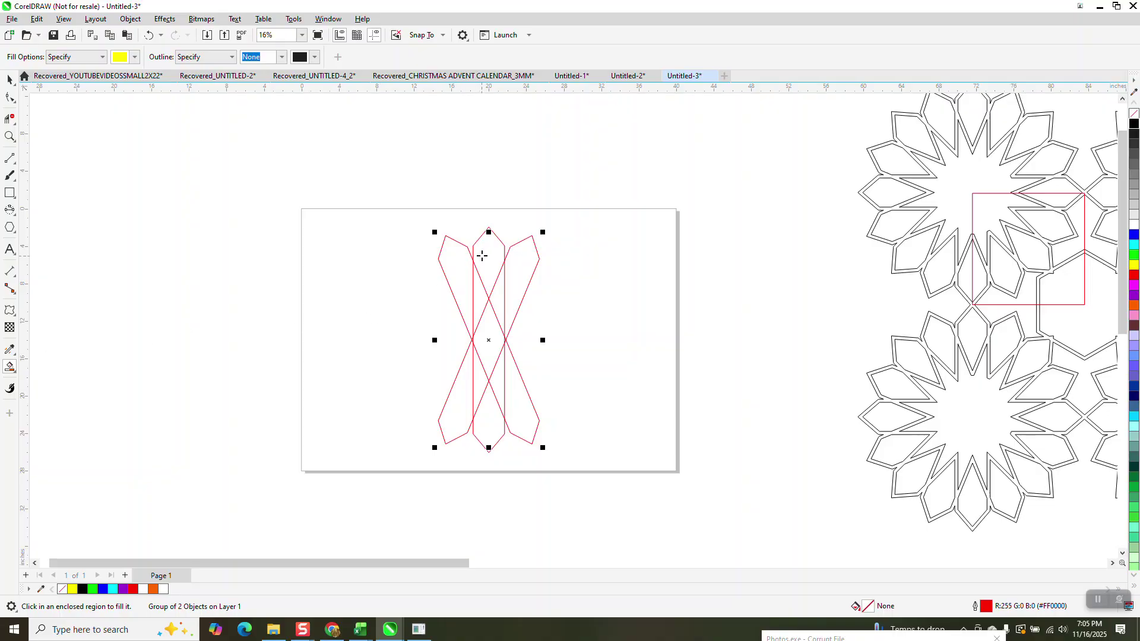
click(481, 255)
click(491, 409)
Step: Delete the grouped tilted bars and the upright bar, keeping only the two yellow kites
click(10, 79)
click(525, 350)
click(506, 340)
key(Delete)
click(501, 318)
key(Delete)
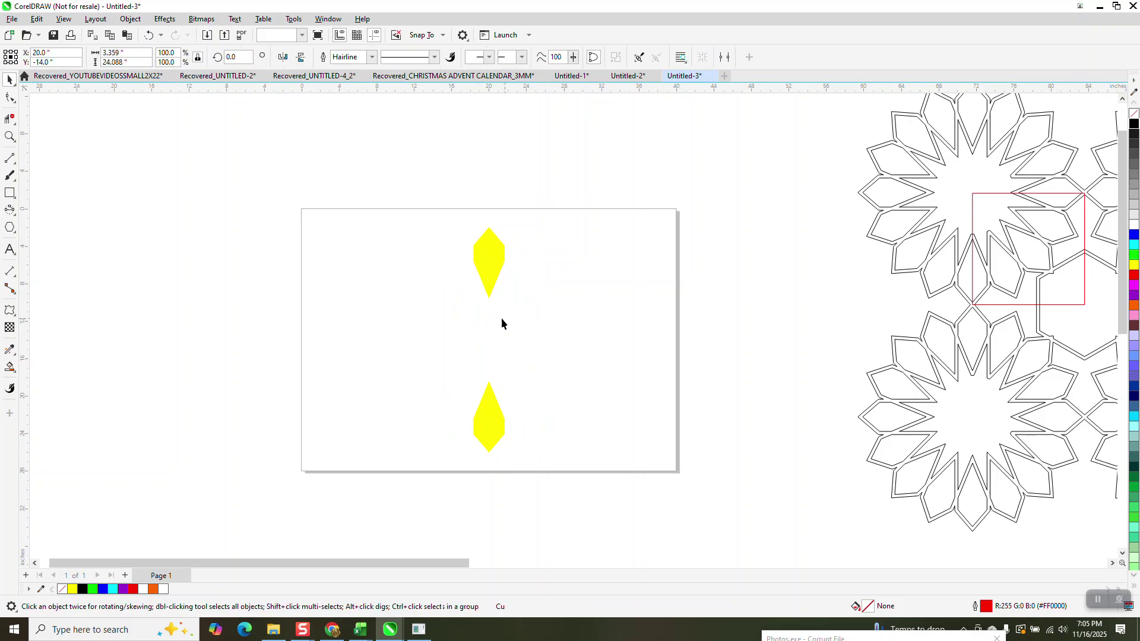
Step: Remove the fill from both kites, give them a black outline and group them
drag(437, 219, 582, 458)
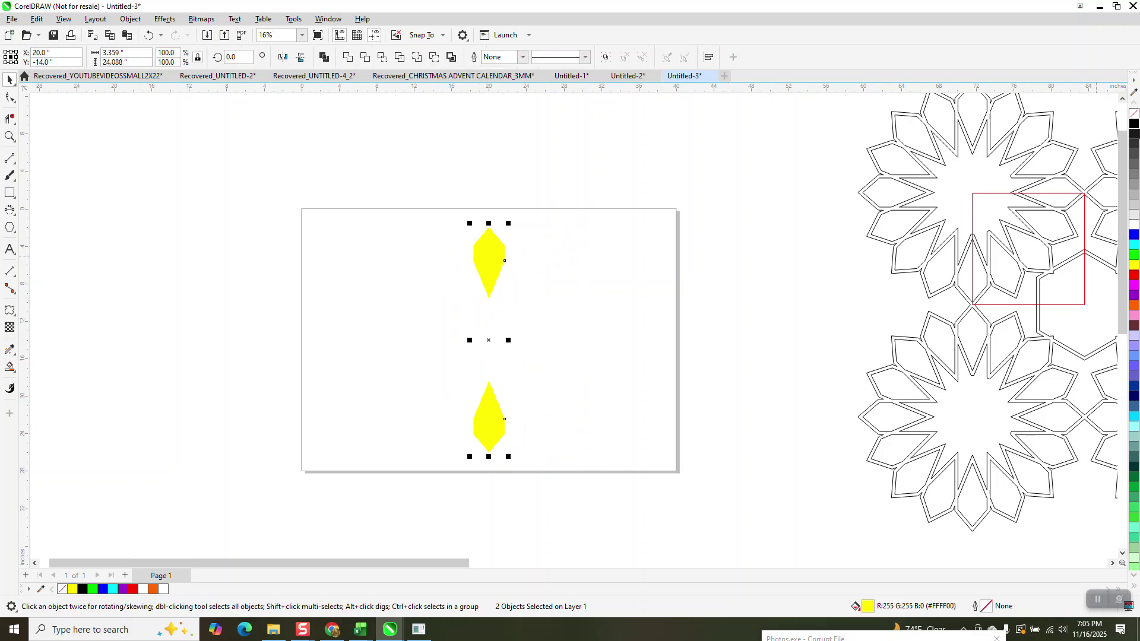
click(1132, 113)
right_click(1134, 123)
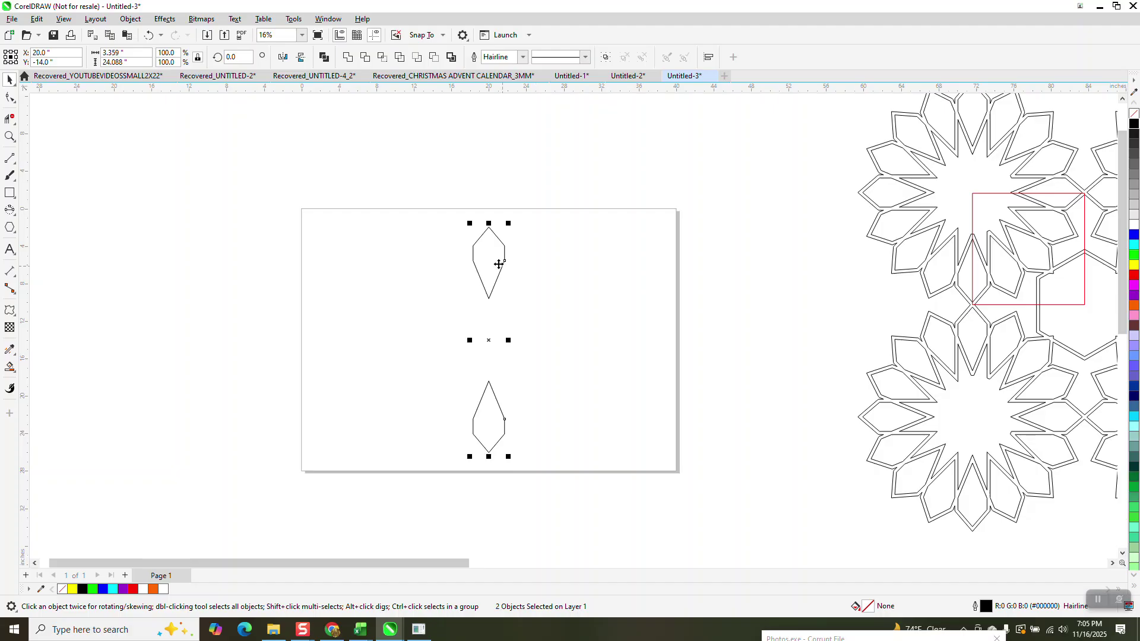
key(ctrl+g)
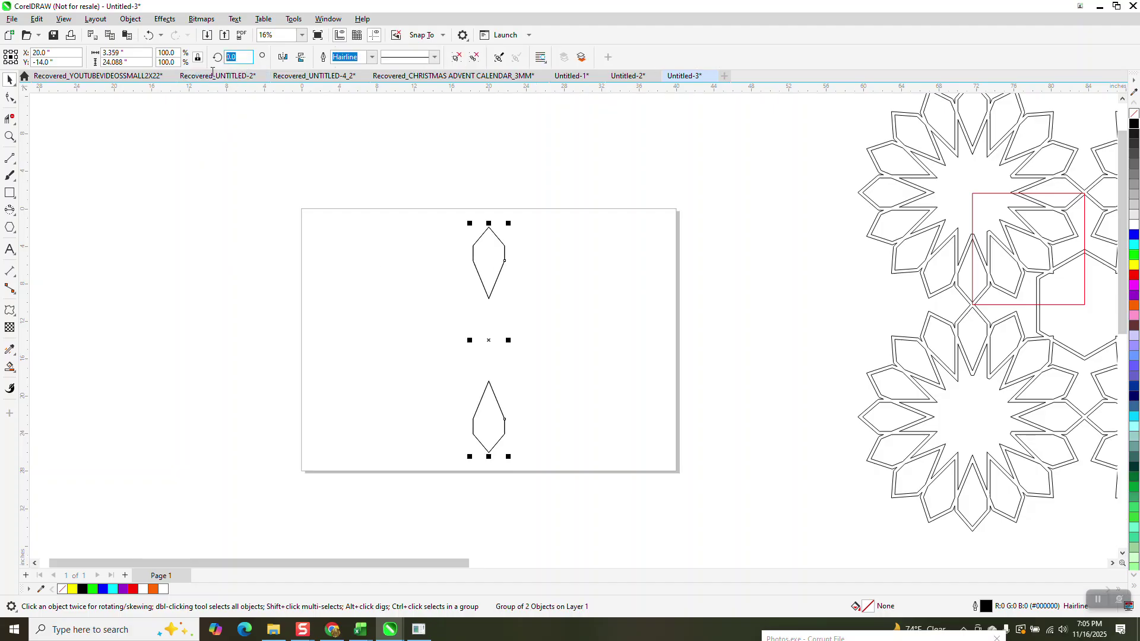
Step: Copy the kite pair rotated by 22.5 degrees and repeat the rotated copy until the ring of 16 petals is complete
text(22.5)
key(Return)
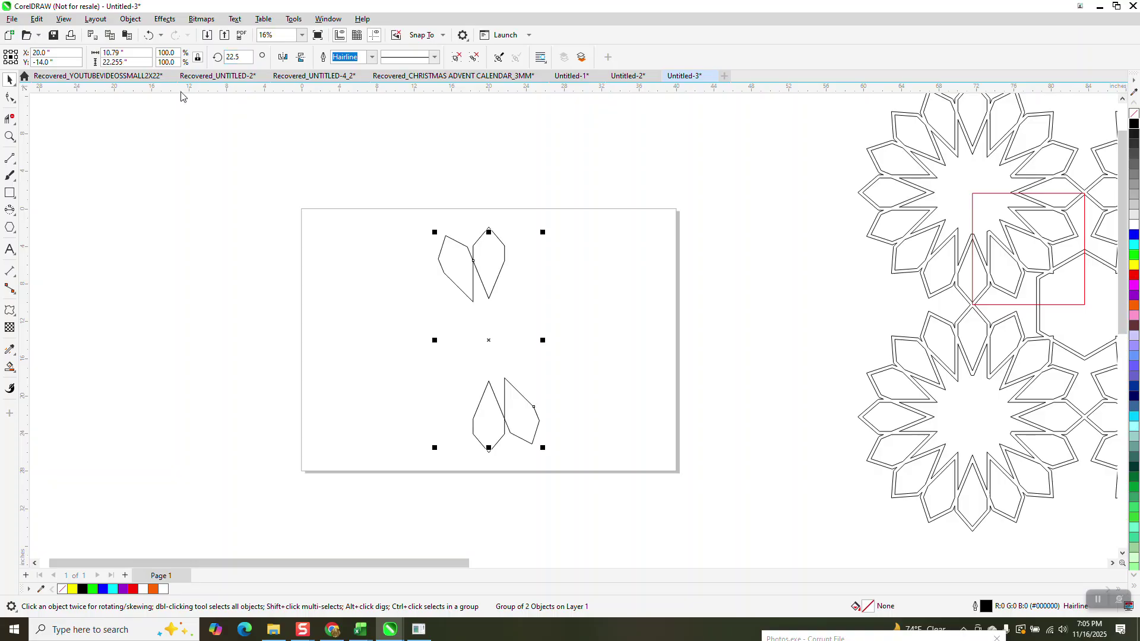
key(ctrl+r)
key(ctrl+r)
key(ctrl+r)
key(ctrl+r)
key(ctrl+r)
key(ctrl+r)
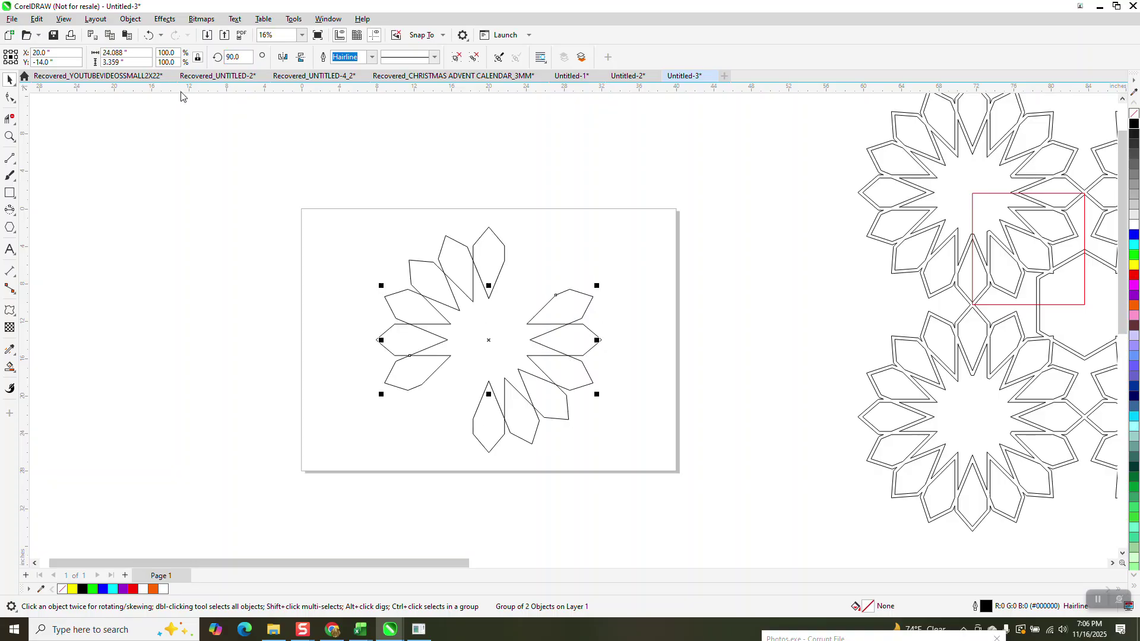
Step: Select the whole petal ring and ungroup it into individual petals
drag(324, 216, 679, 486)
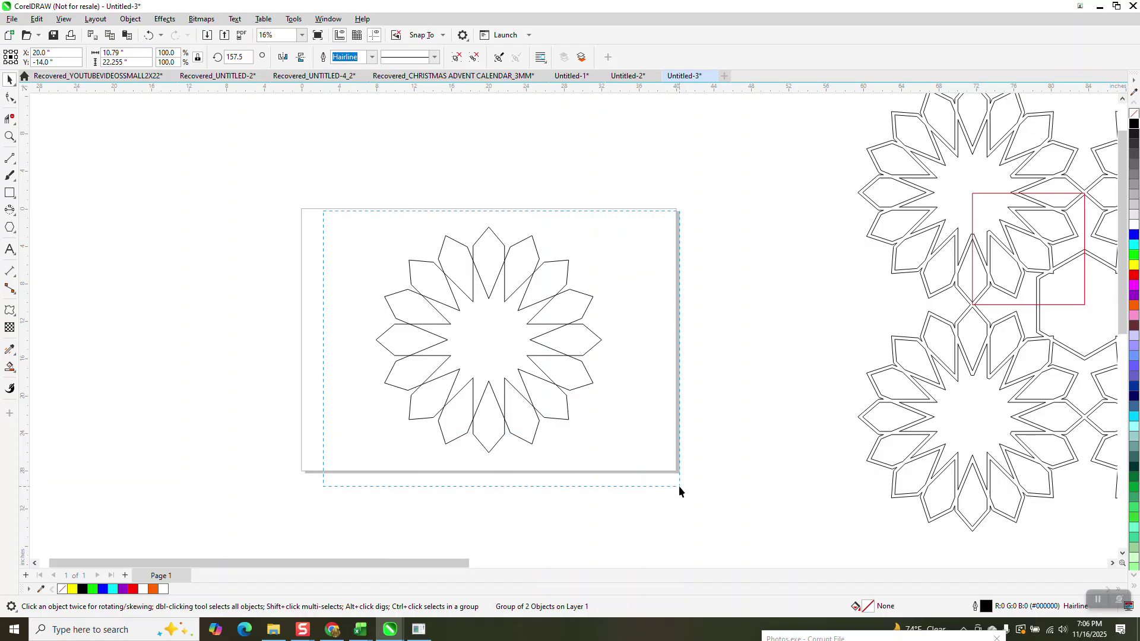
click(130, 19)
mouse_move(256, 222)
click(301, 234)
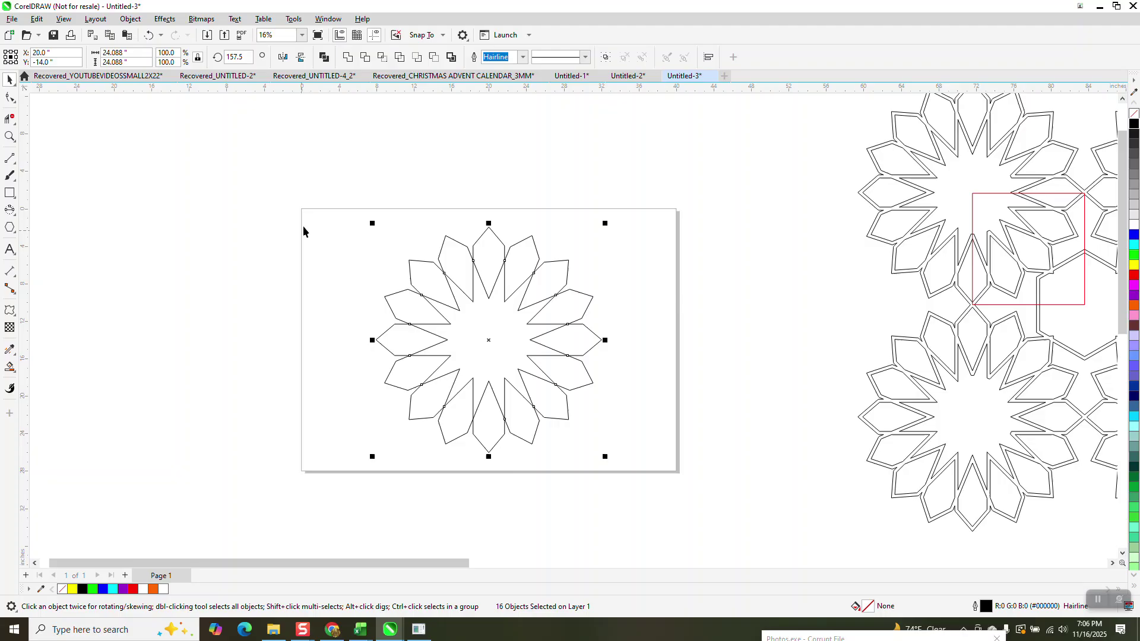
click(130, 19)
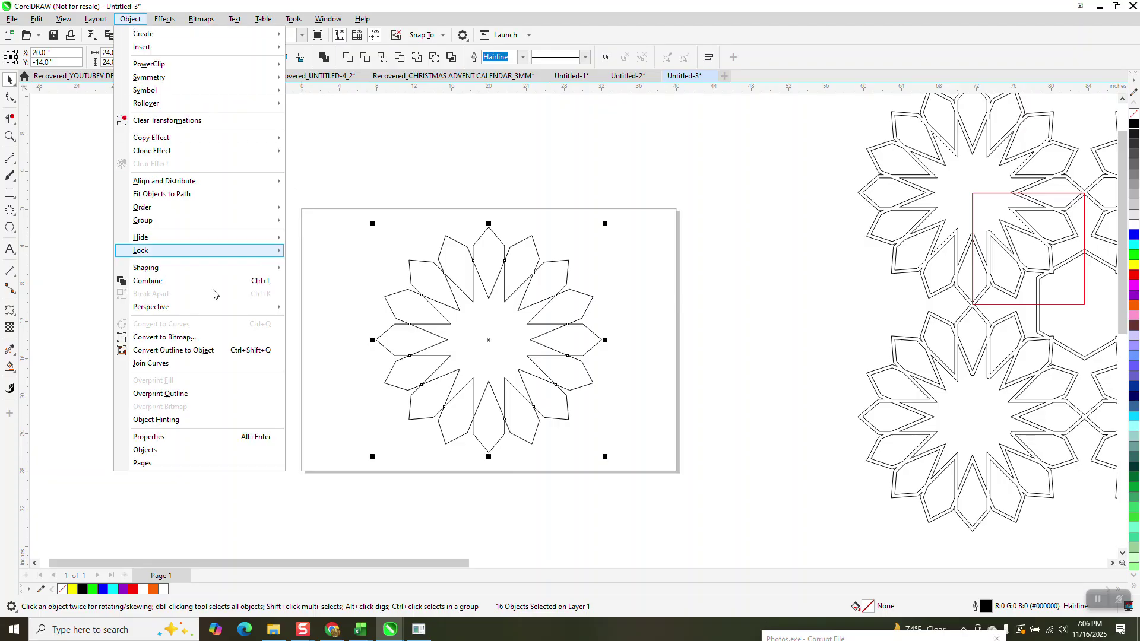
click(212, 355)
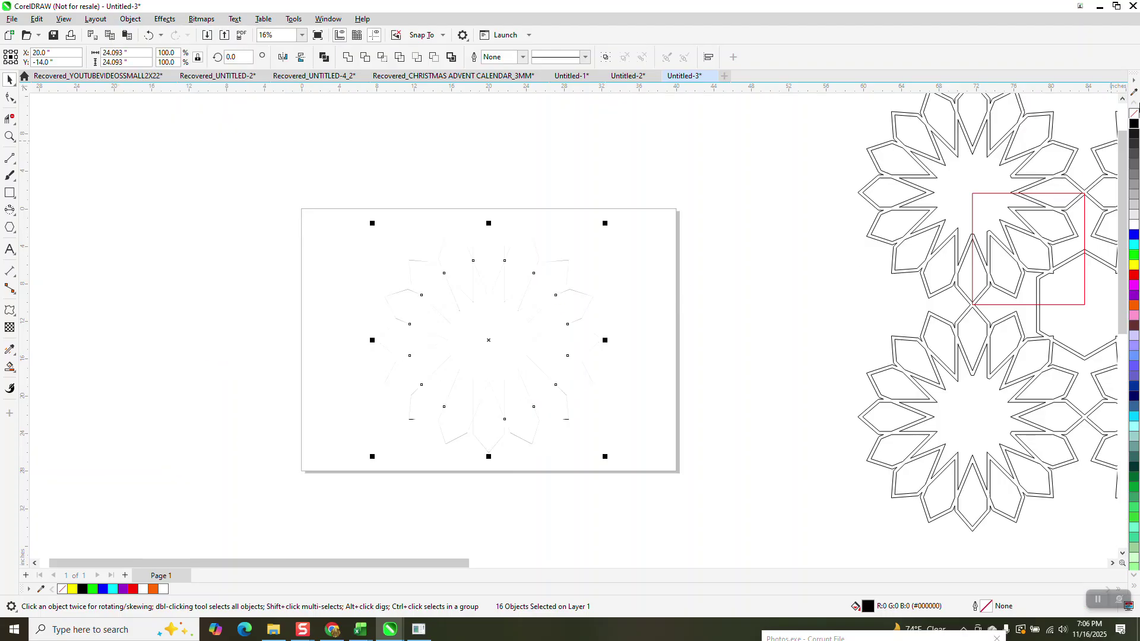
click(148, 35)
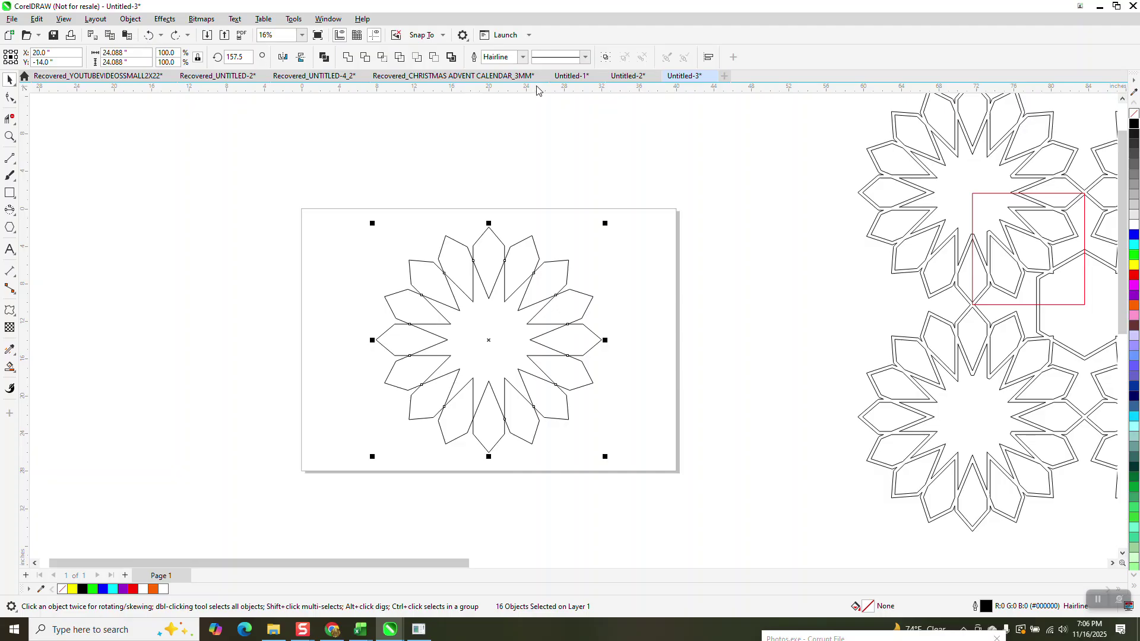
Step: Set the petals' outline width to 24.0 pt and convert the outlines to objects
click(522, 57)
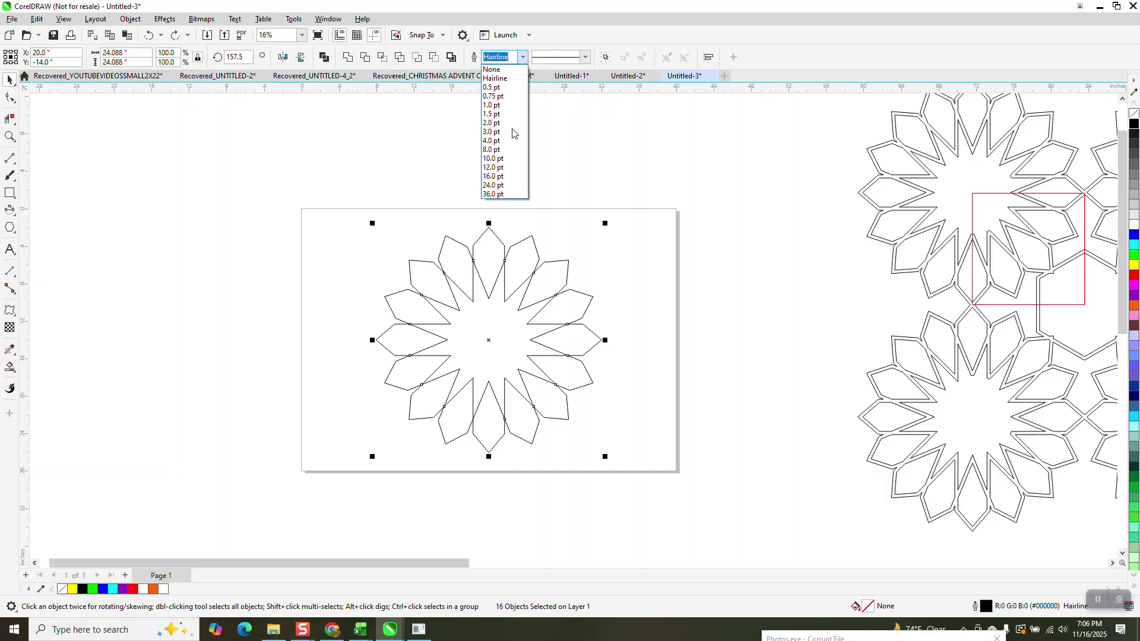
click(500, 188)
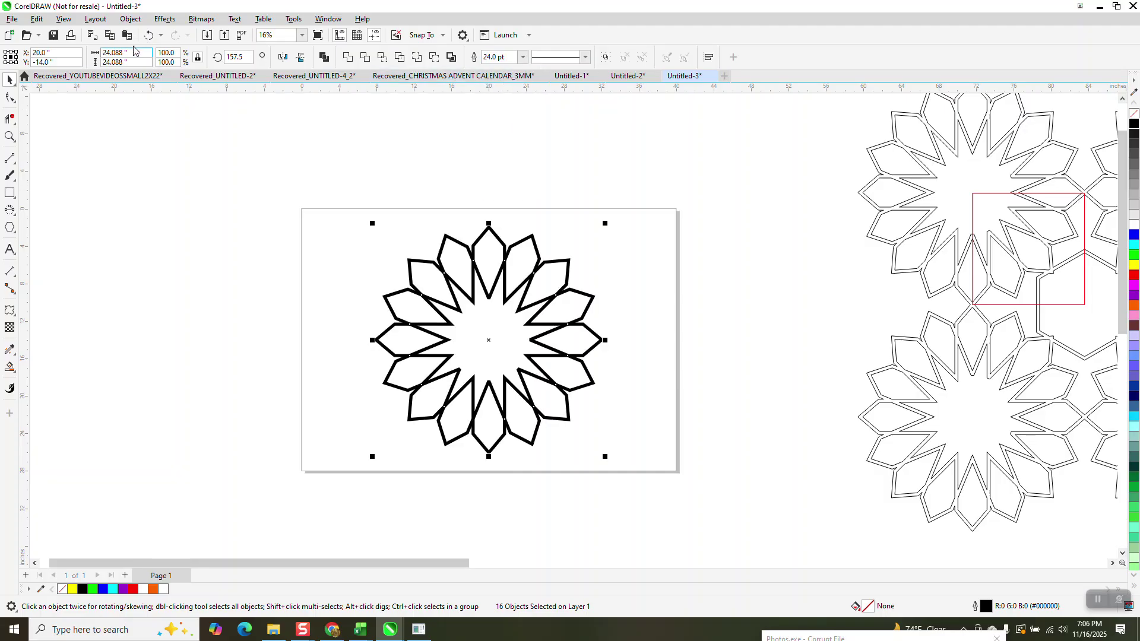
click(130, 18)
click(173, 350)
Step: Give the converted petal outlines no fill and a black outline, and weld them all into a single curve
click(1134, 114)
right_click(1134, 124)
drag(318, 185, 654, 474)
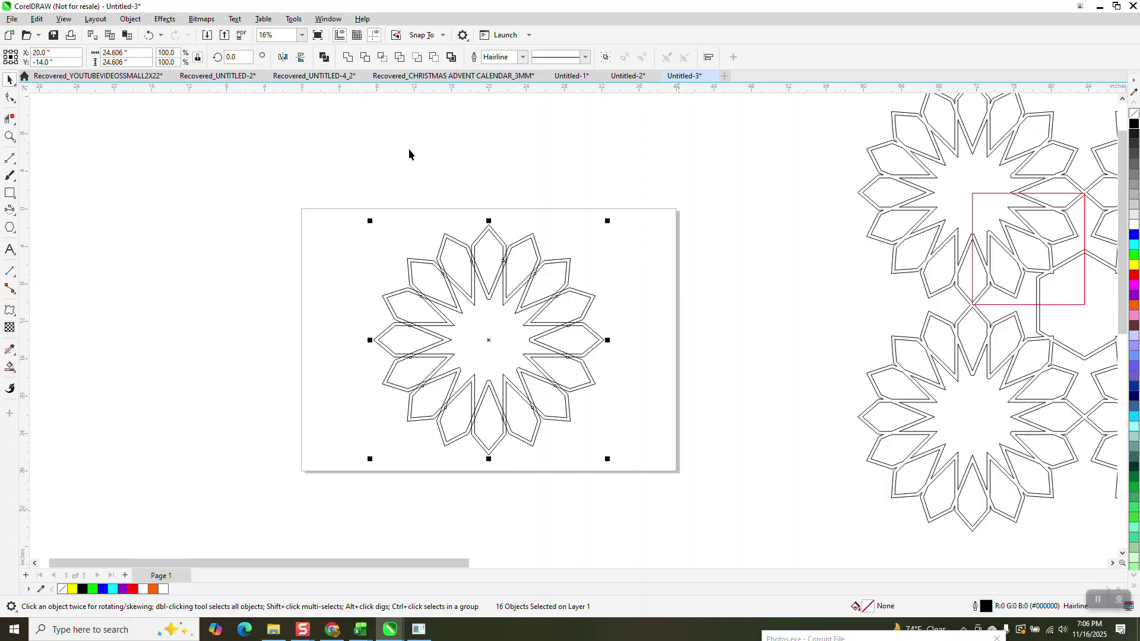
key(ctrl+l)
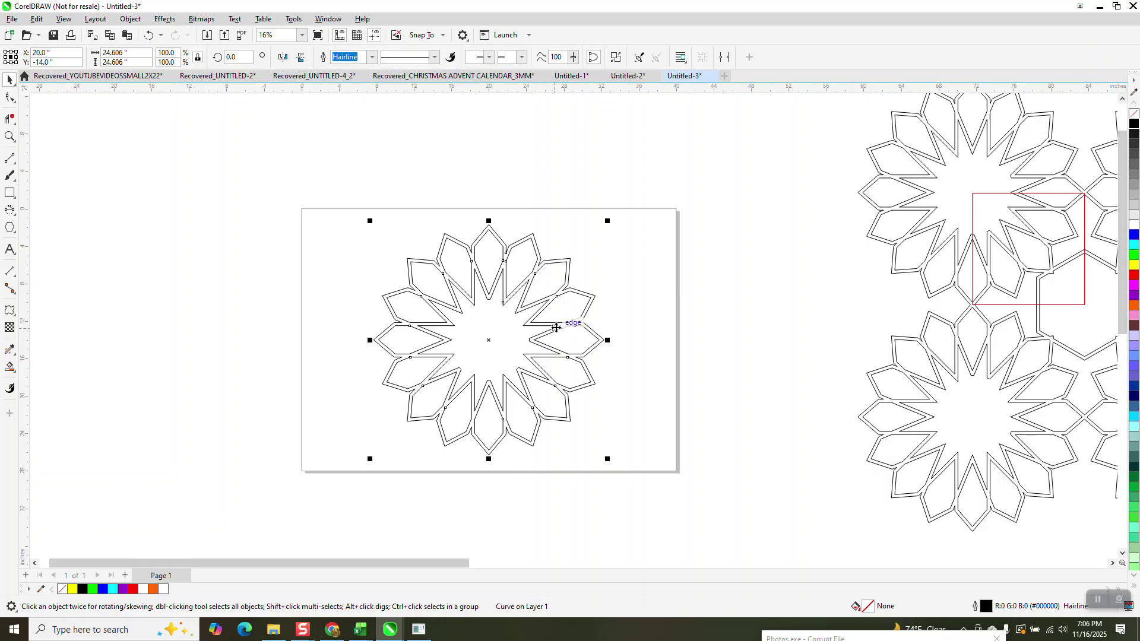
Step: Scale the rosette proportionally to about 12.24 inches across and place it in the upper-left part of the page
drag(573, 337, 418, 321)
scroll(617, 401, down, 2)
scroll(613, 389, down, 1)
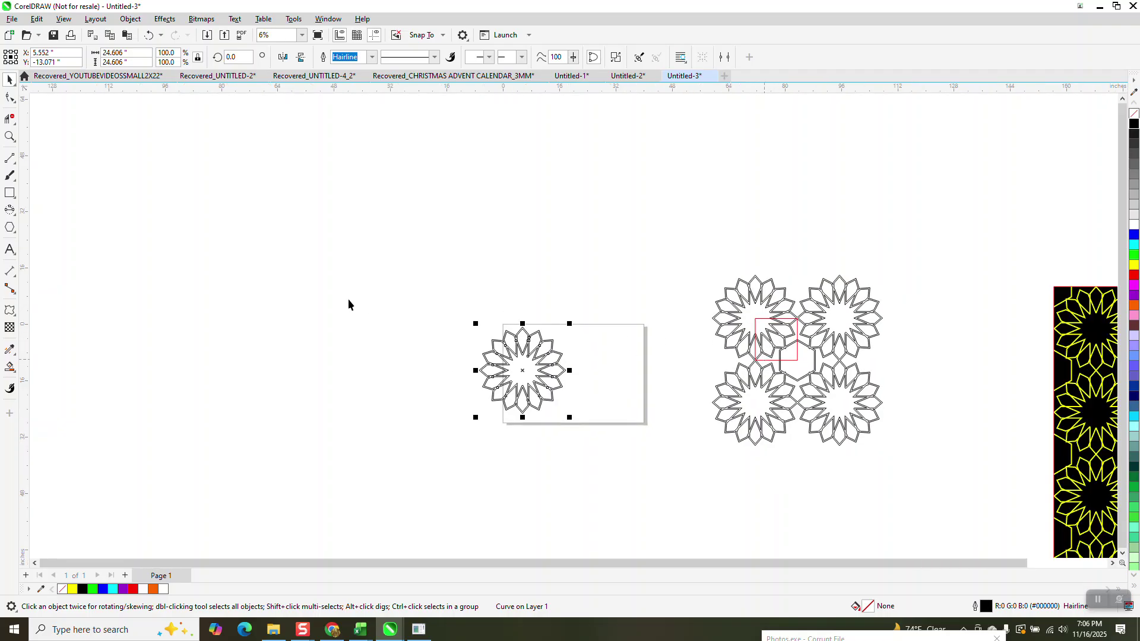
click(10, 136)
drag(439, 307, 643, 428)
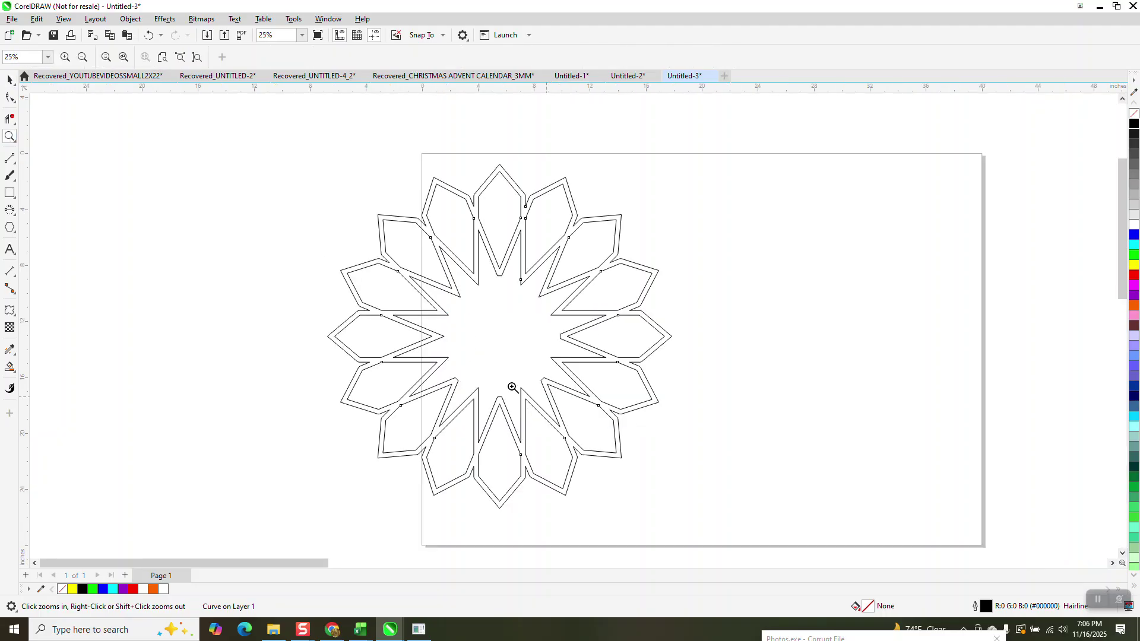
click(9, 79)
drag(676, 160, 503, 334)
drag(429, 409, 561, 273)
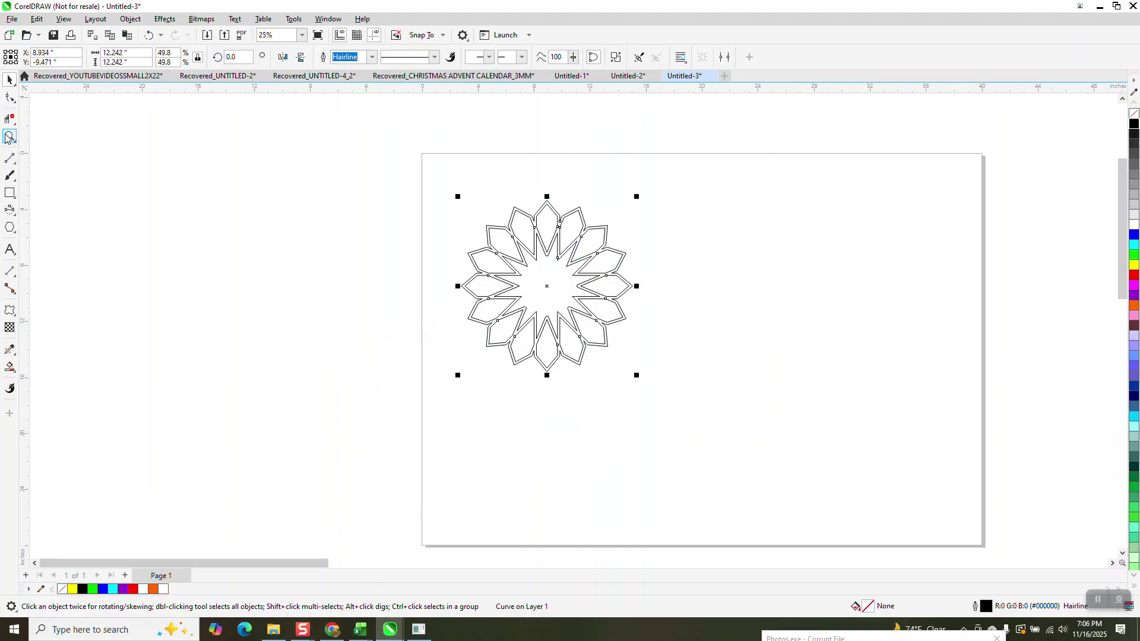
Step: Add a parallel dimension across the rosette from the left petal's inner tip to the right petal's outer tip
click(10, 137)
click(663, 391)
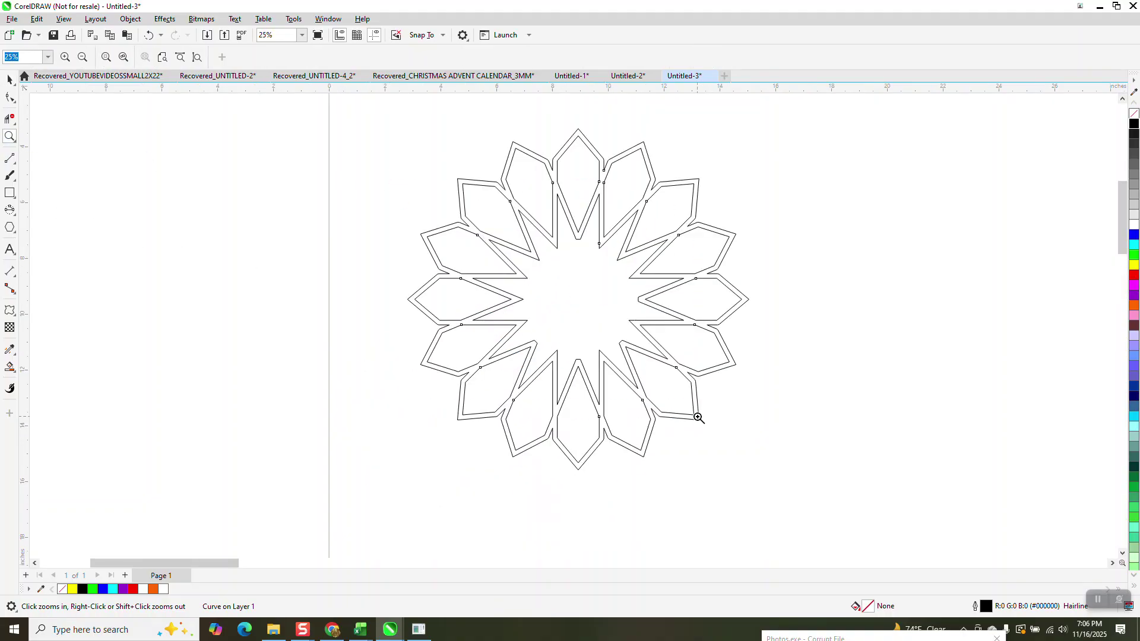
click(14, 214)
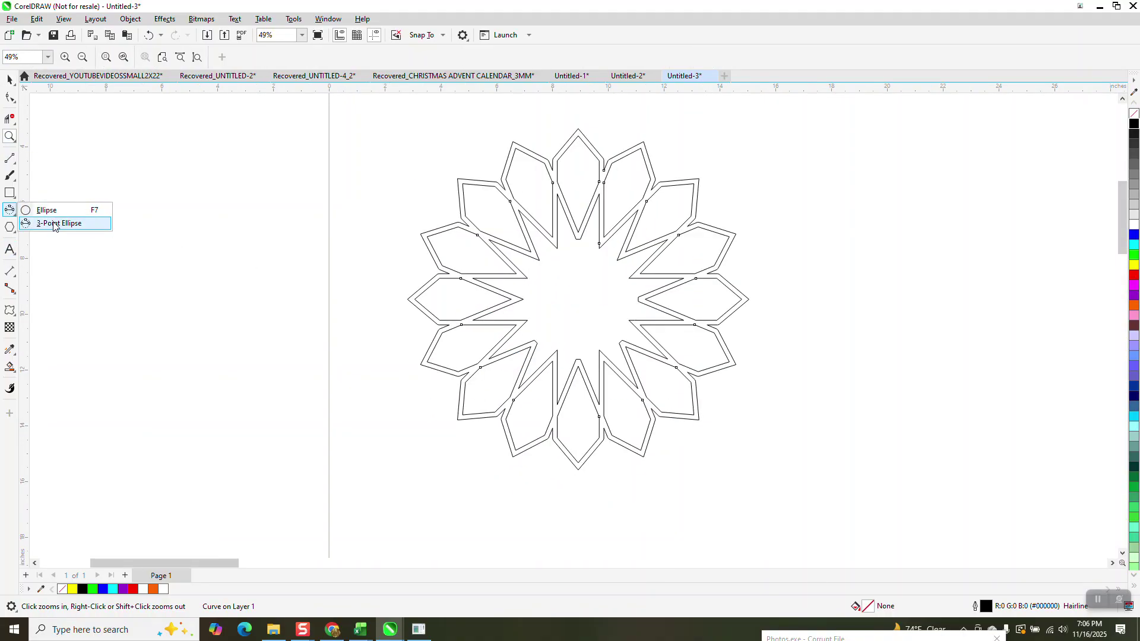
click(15, 274)
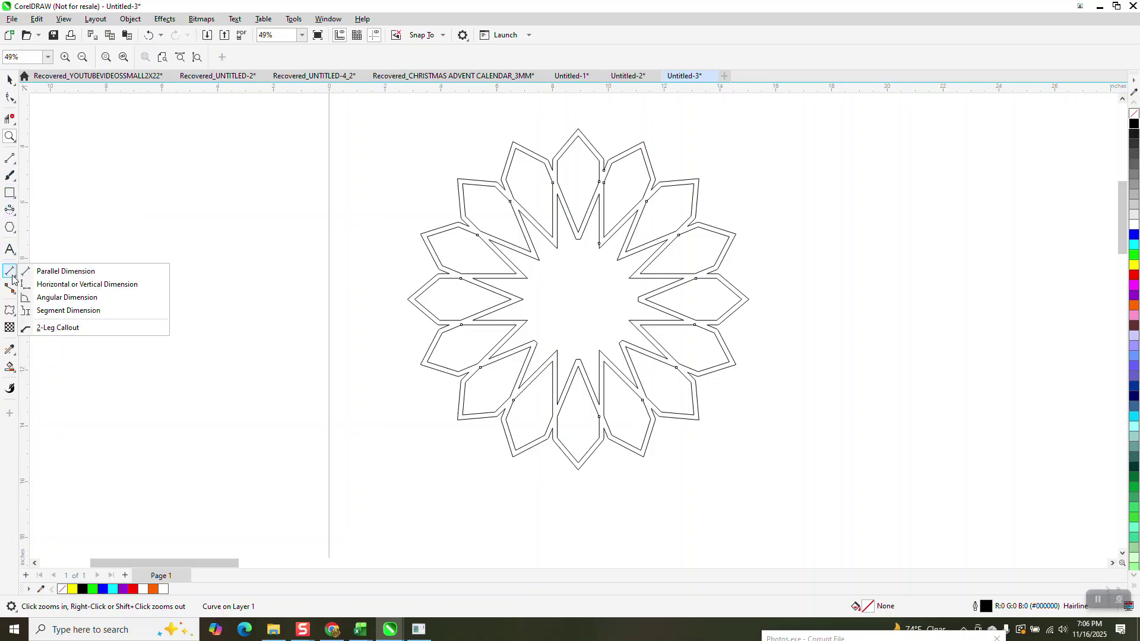
click(60, 271)
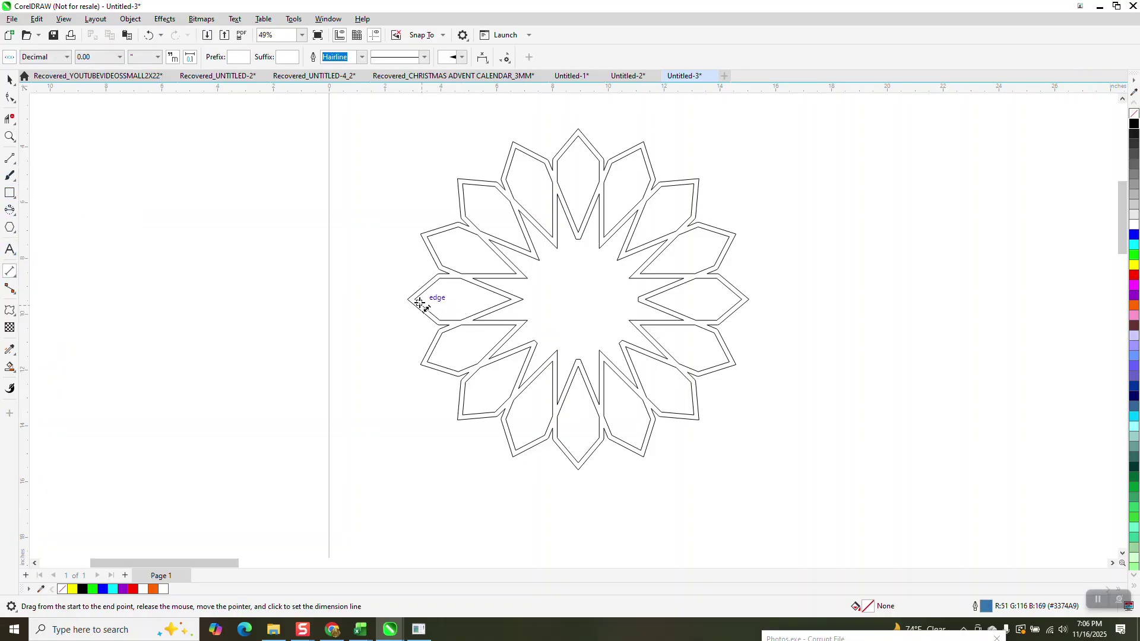
drag(416, 299, 756, 302)
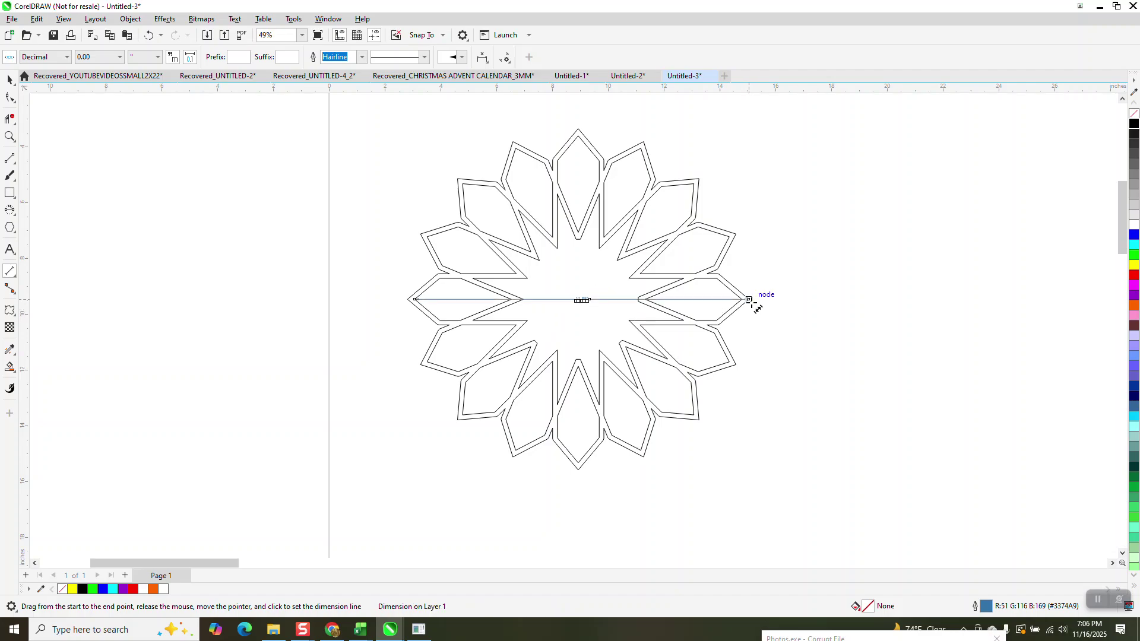
Step: Remove the dimension line from the rosette and set the nudge distance to 11.98 inches
key(Escape)
click(11, 80)
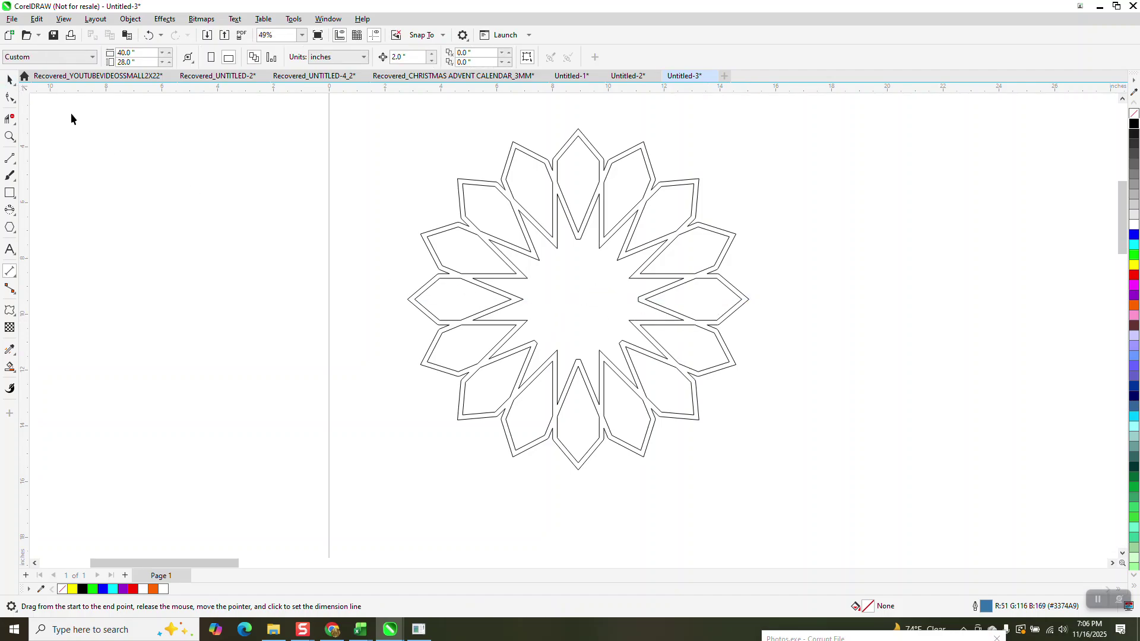
text(11.98)
key(Return)
Step: Duplicate the rosette and nudge the copy 11.98 inches to the right so the petal tips join
scroll(369, 275, down, 2)
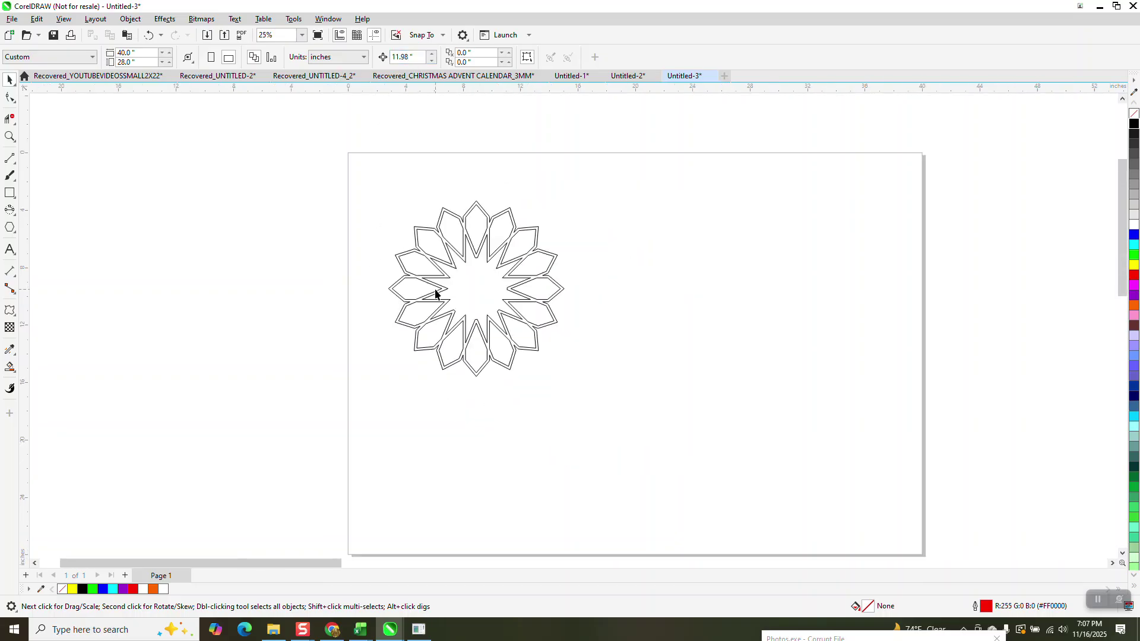
click(525, 277)
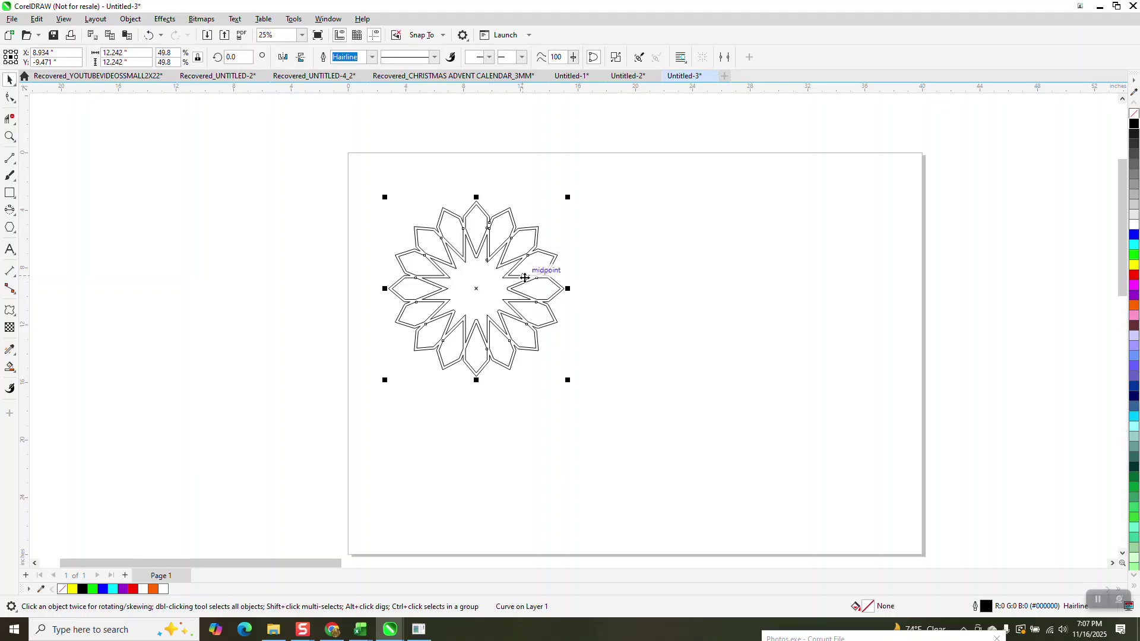
key(KP_Add)
key(Right)
Step: Add two more copies of the rosette to the right at the same 11.98-inch spacing
key(KP_Add)
key(Right)
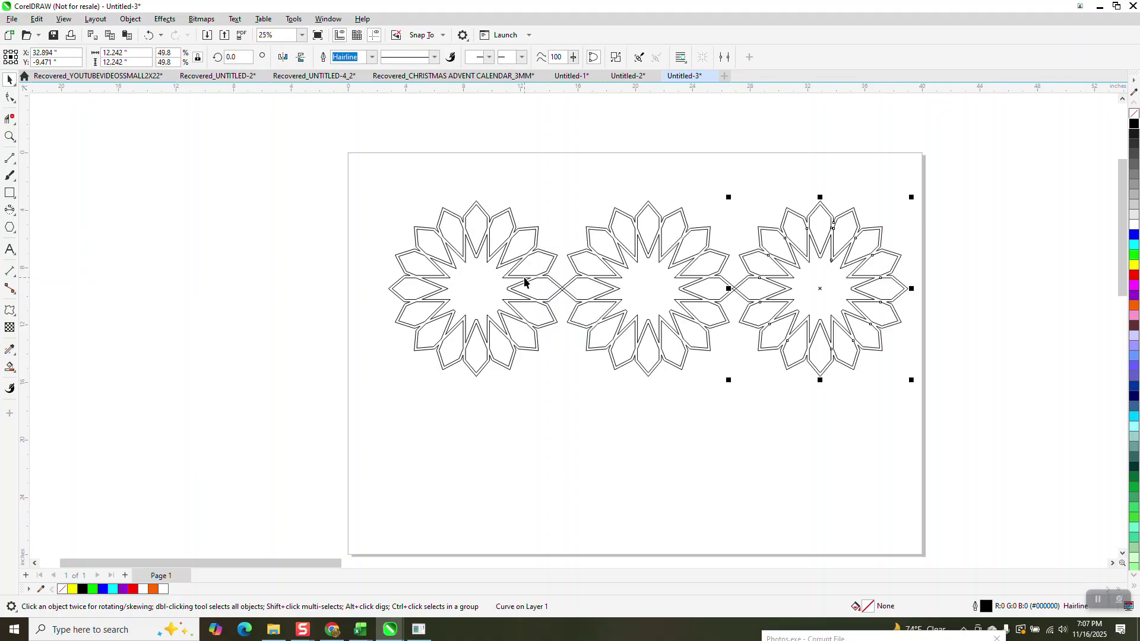
key(KP_Add)
key(Right)
scroll(565, 285, down, 1)
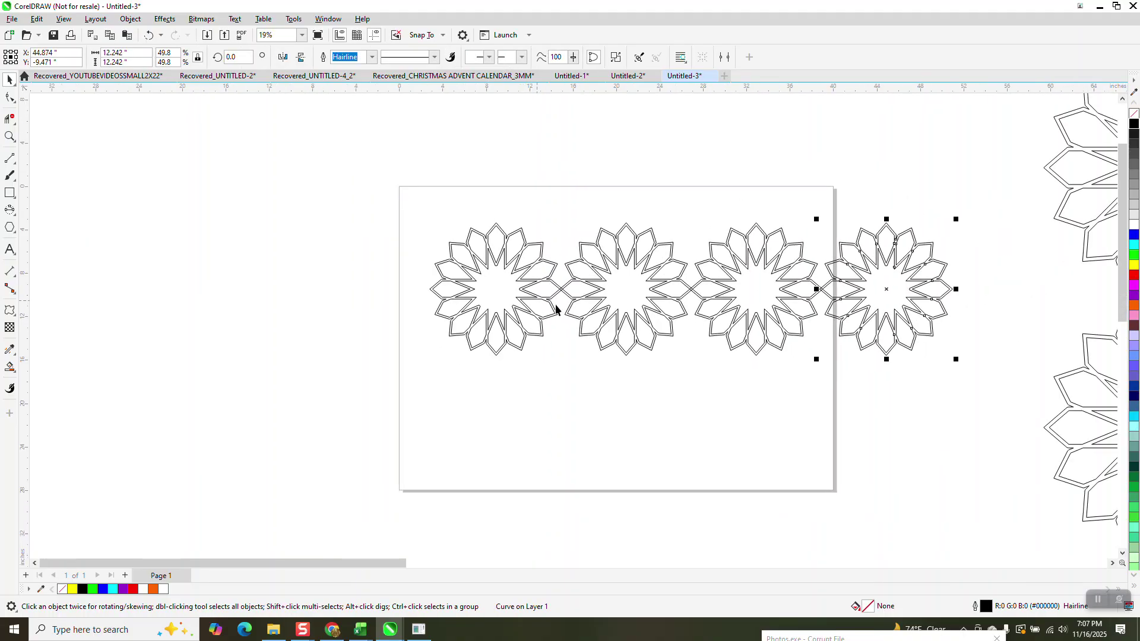
Step: Delete the two rightmost rosettes so only the first pair stays on the page
drag(683, 183, 938, 394)
key(XF86Calculator)
click(953, 180)
key(Delete)
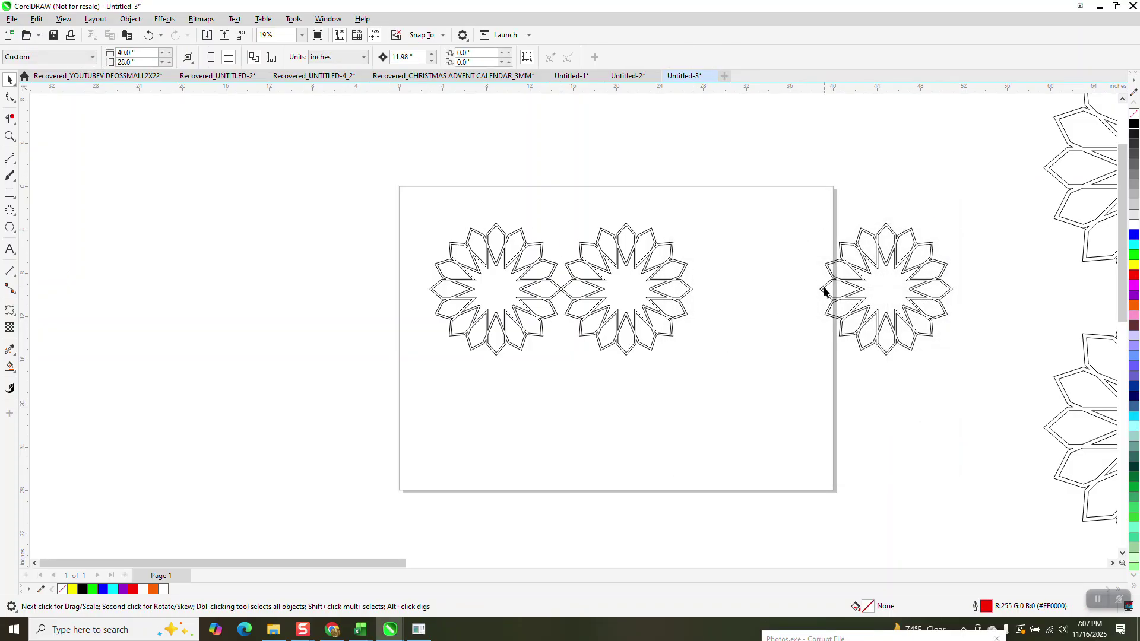
click(861, 288)
key(Delete)
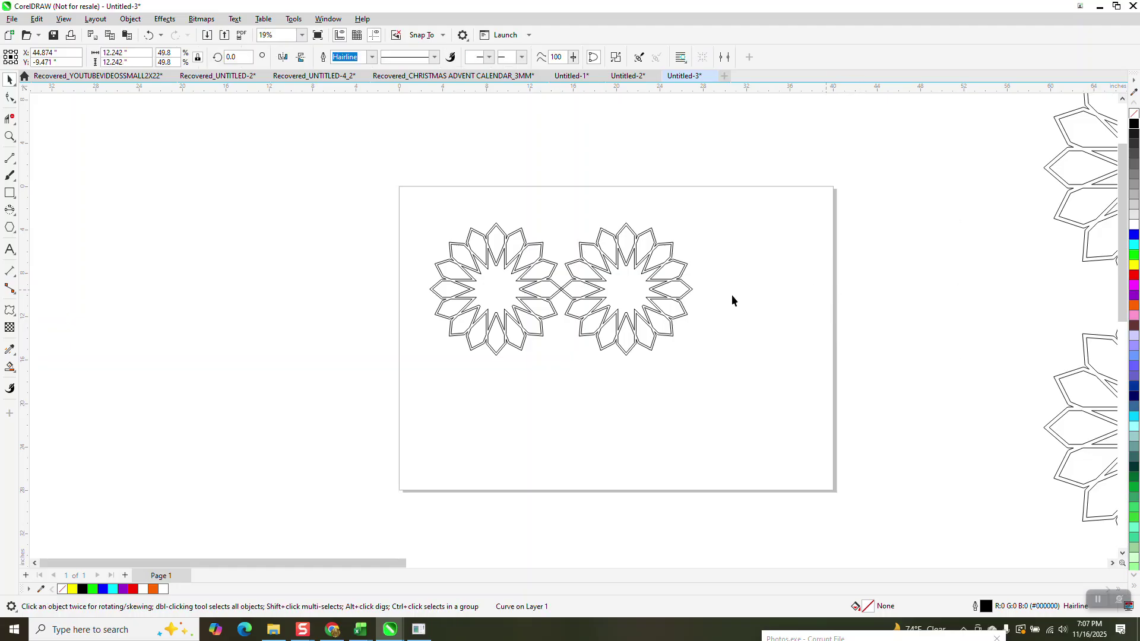
Step: Duplicate the pair of rosettes 11.98 inches downward and weld all four rosettes into a single curve
drag(407, 191, 712, 405)
key(ctrl+d)
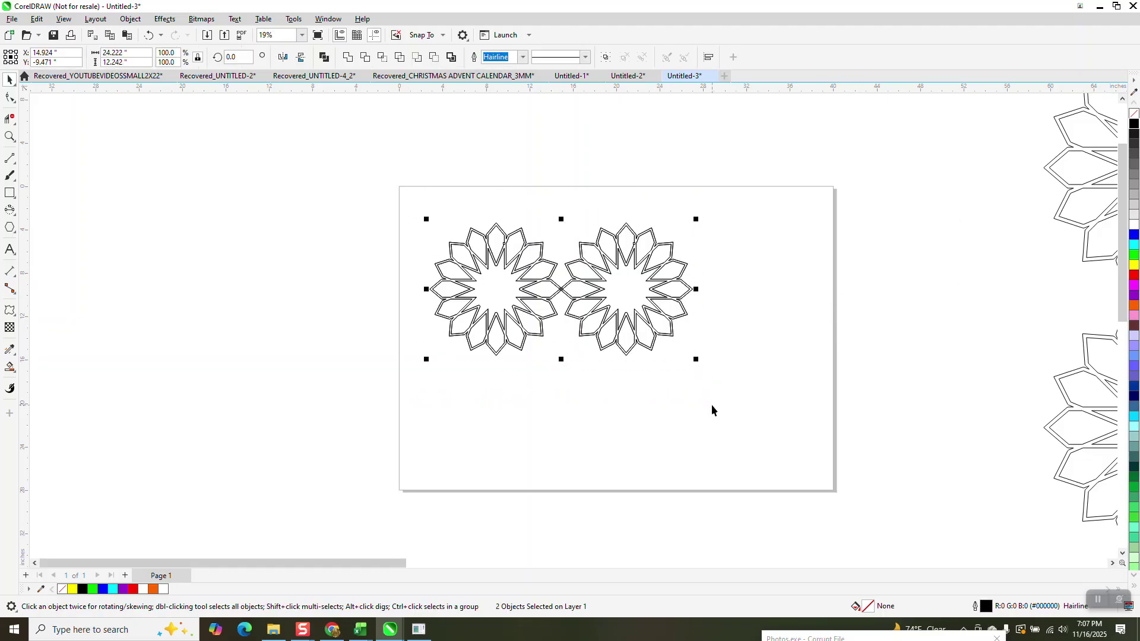
drag(366, 213, 738, 517)
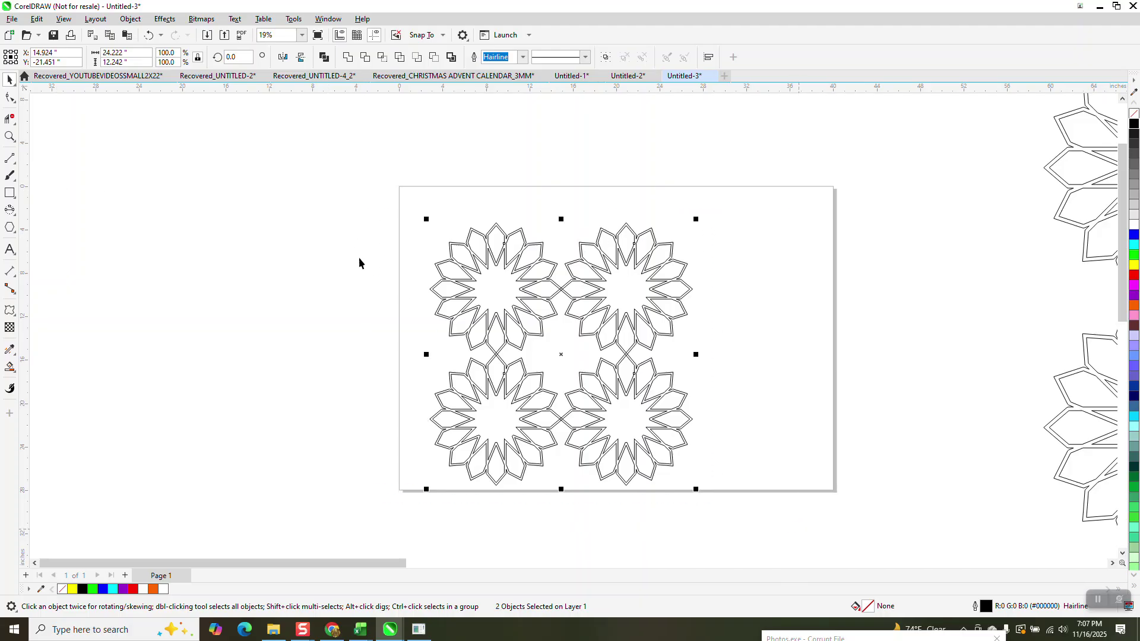
click(351, 59)
Step: Check the joints between the welded rosettes and center the four-rosette curve on the page
click(10, 137)
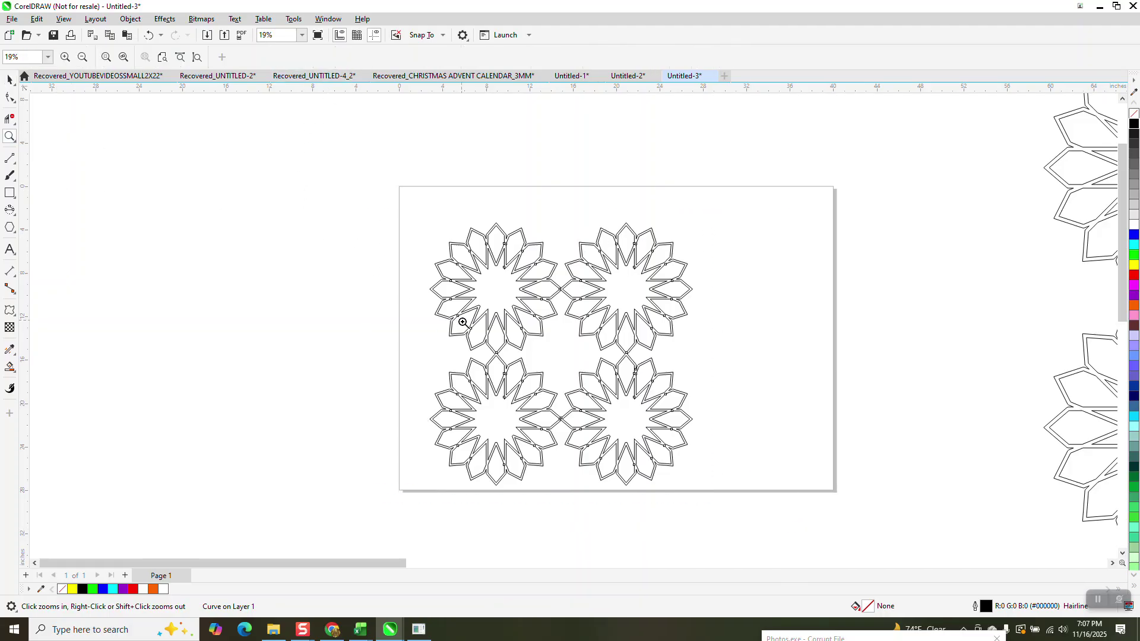
click(543, 385)
scroll(365, 362, down, 2)
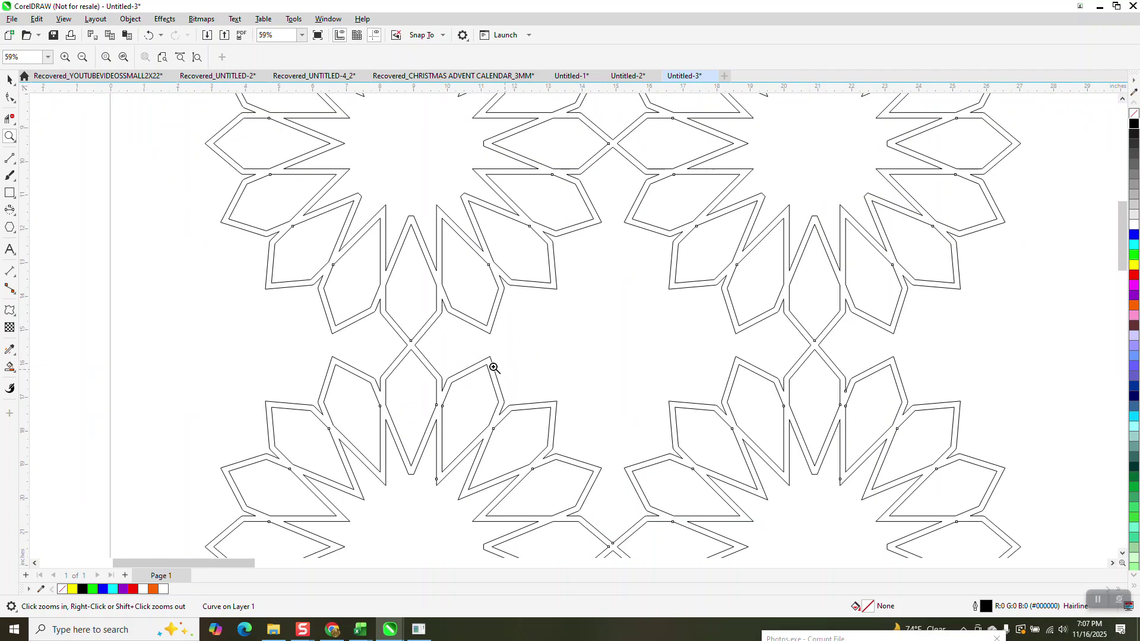
scroll(499, 373, down, 1)
scroll(548, 313, down, 1)
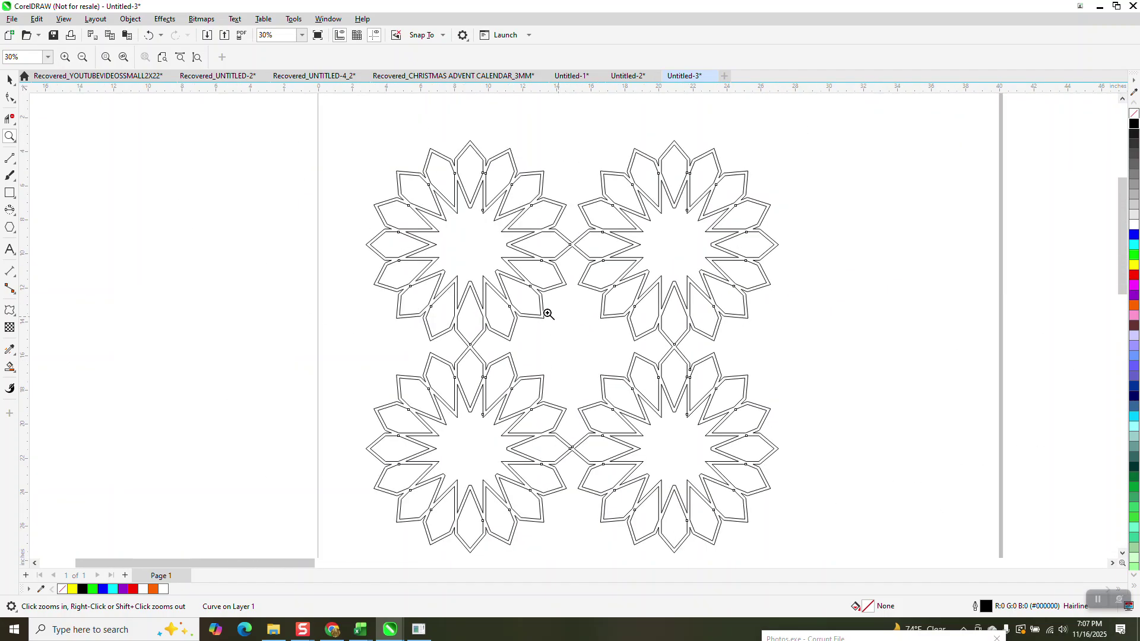
scroll(535, 309, down, 3)
key(space)
key(p)
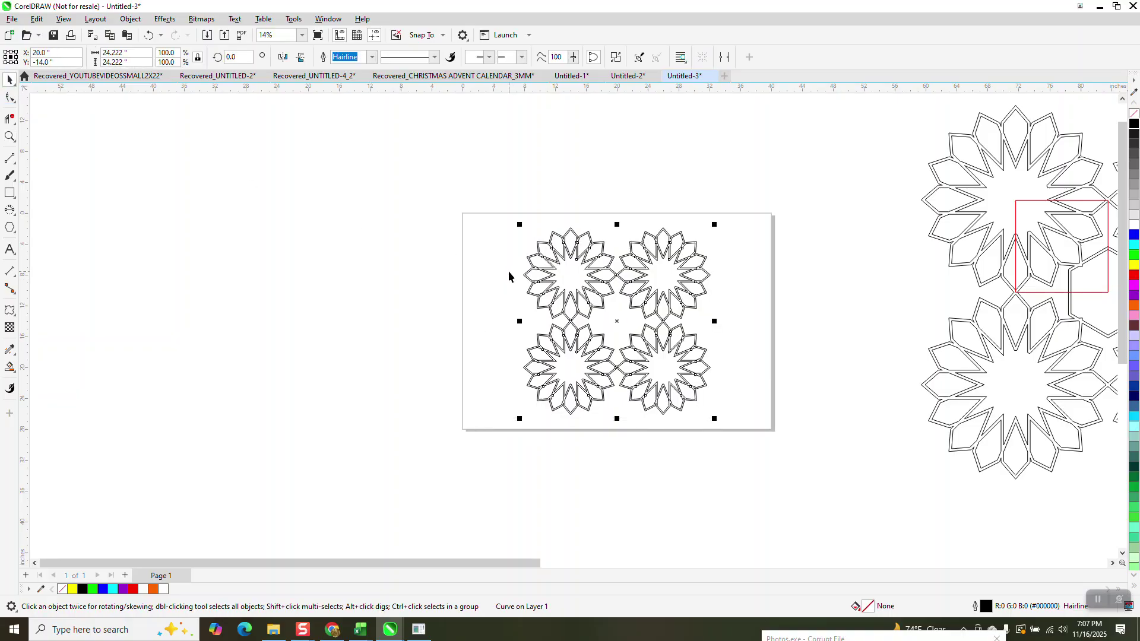
Step: Draw a hexagon about 5.06 by 5.85 inches, centered on the page in the gap between the four rosettes
click(9, 137)
drag(466, 211, 796, 454)
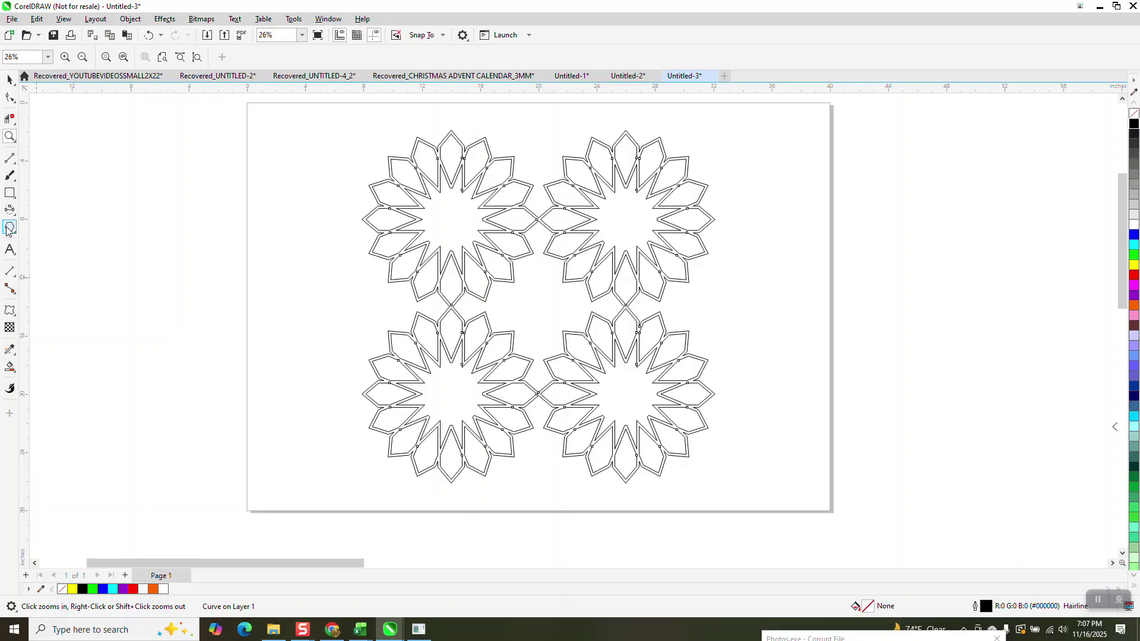
click(10, 227)
drag(319, 257, 258, 371)
key(p)
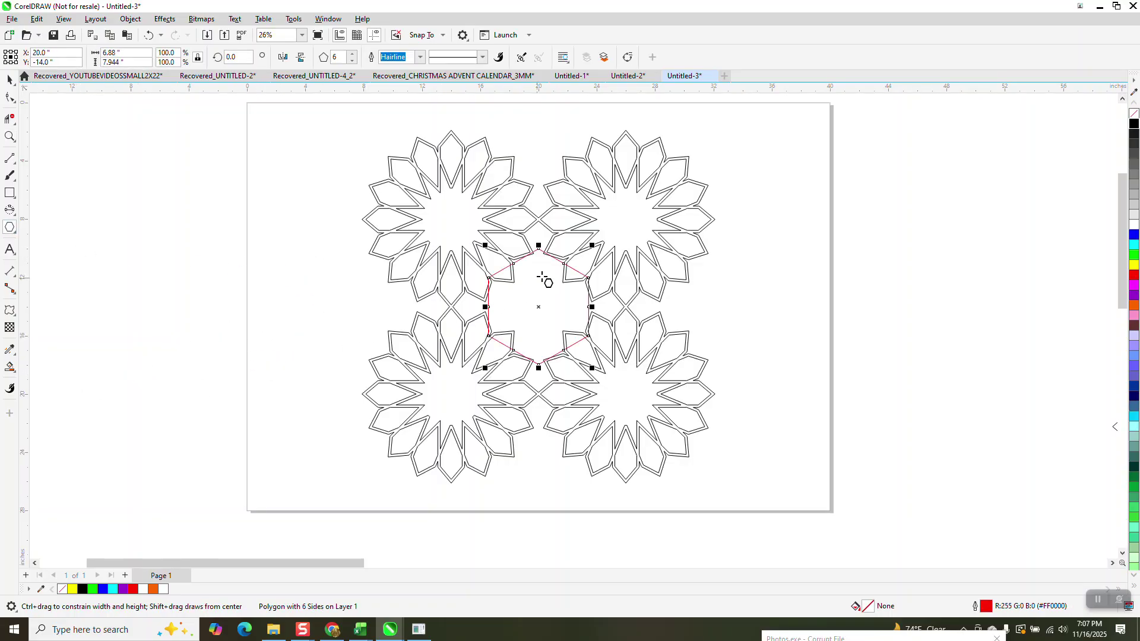
drag(592, 247, 580, 262)
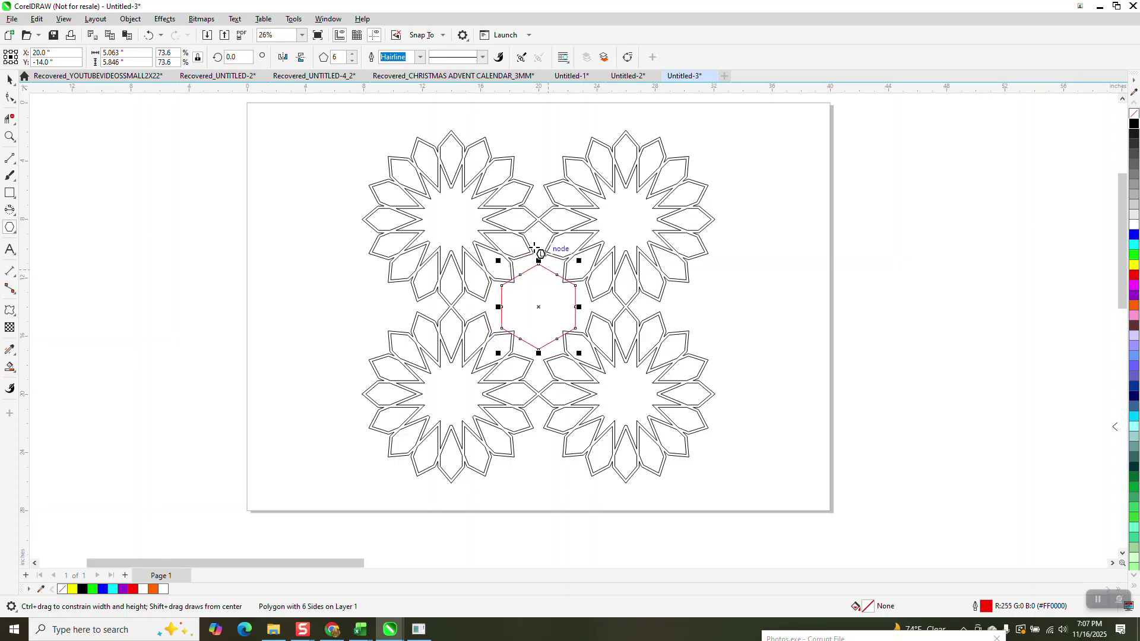
Step: Try a 24.0 pt hexagon outline converted to an object with no fill and a black outline, and undo the conversion
click(421, 57)
click(391, 190)
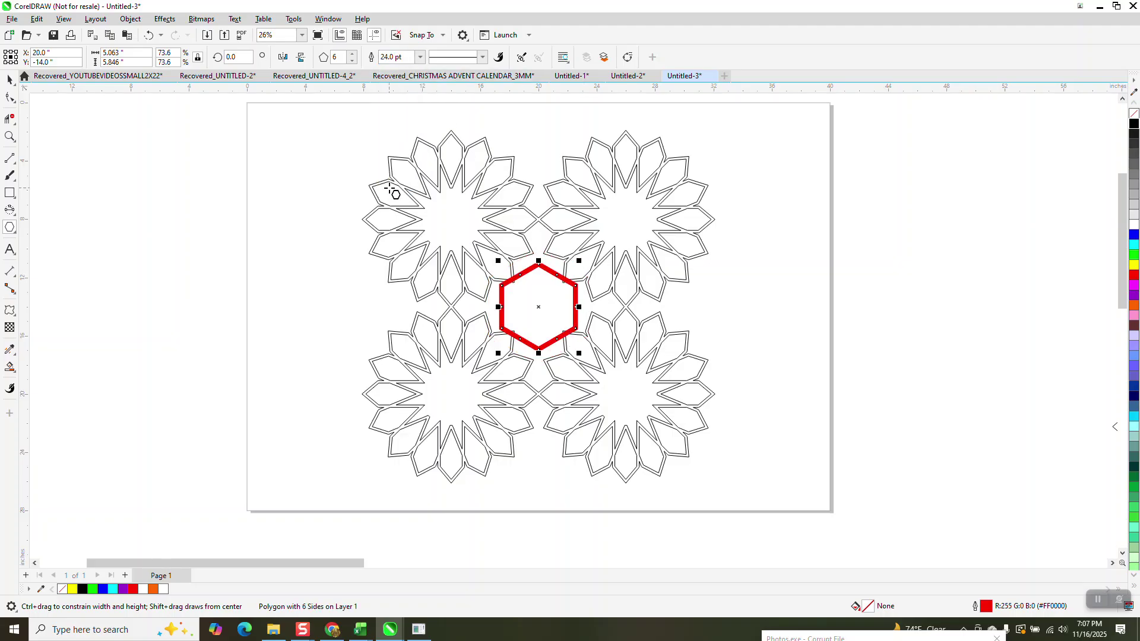
click(133, 21)
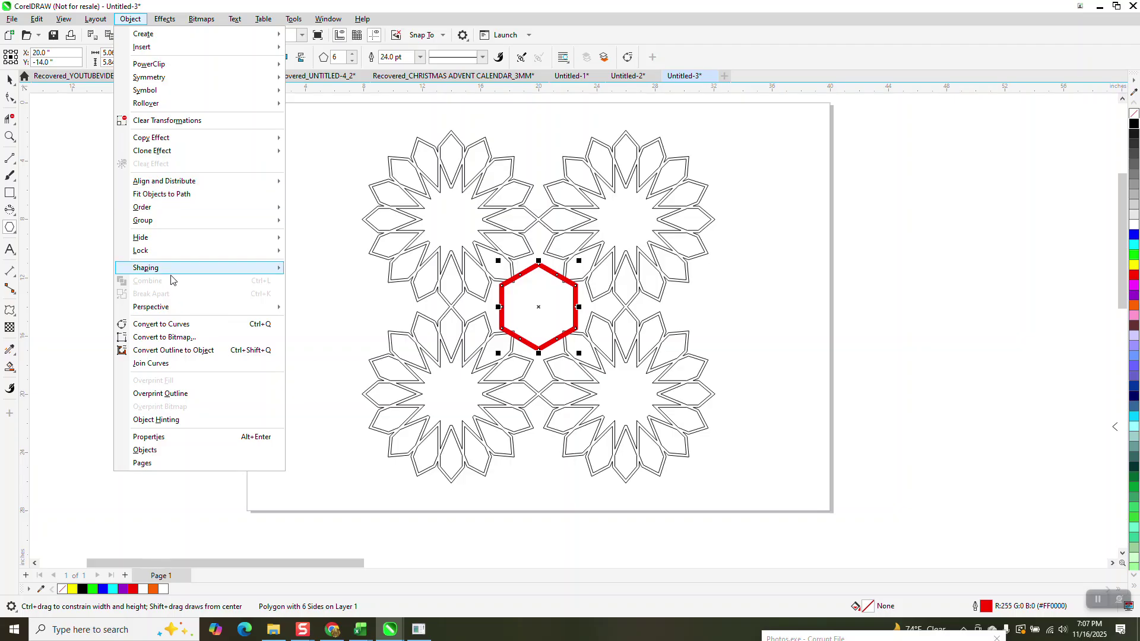
click(181, 355)
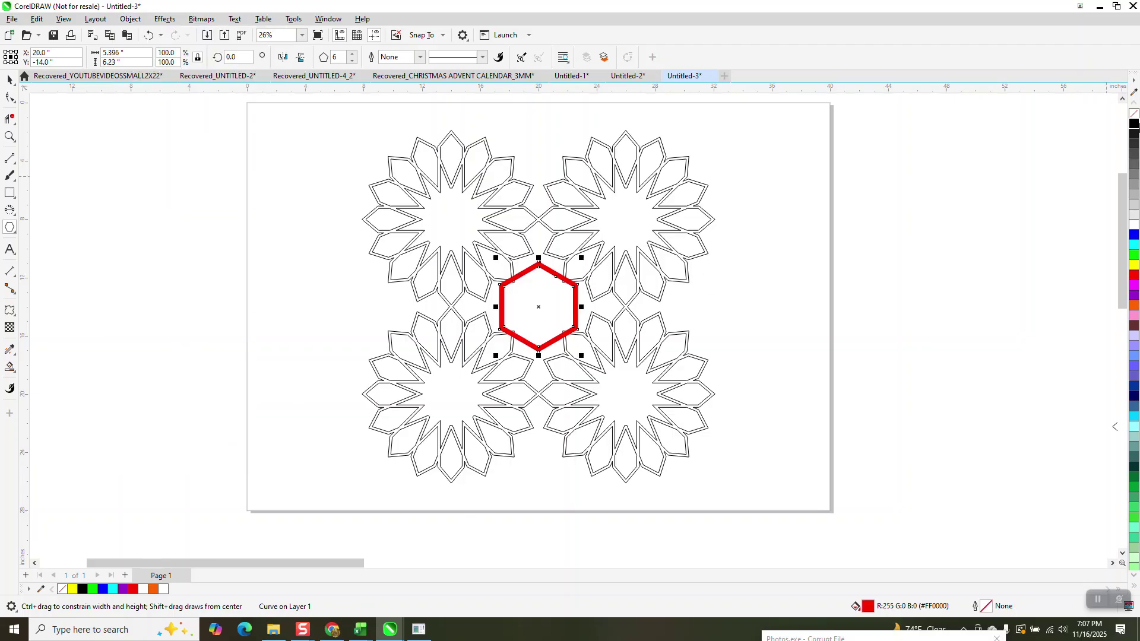
click(1133, 114)
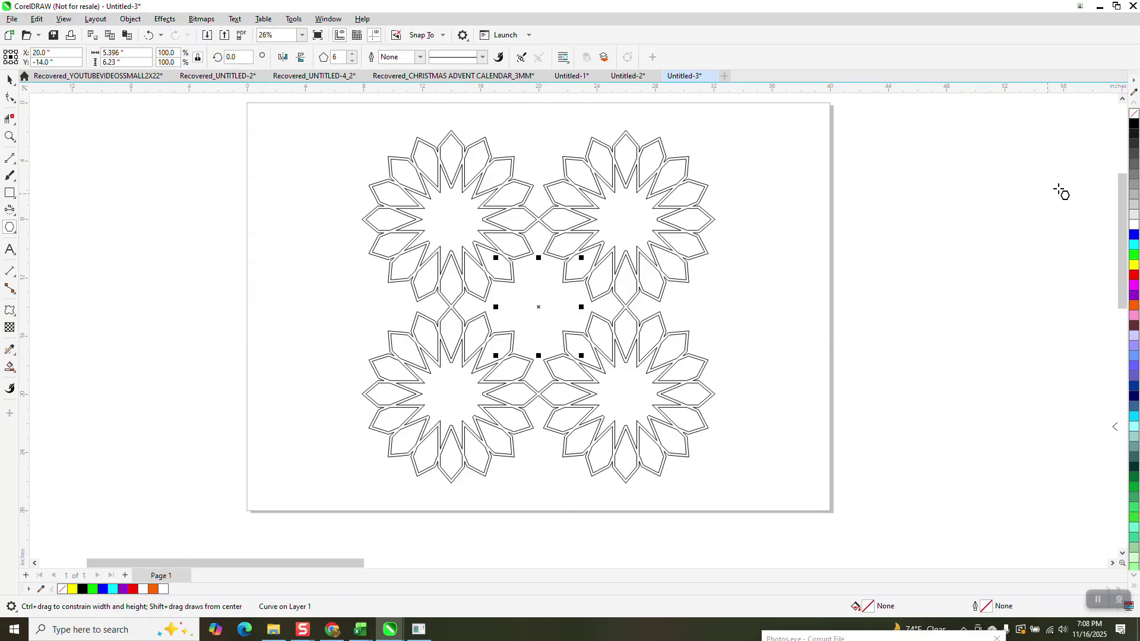
right_click(1135, 124)
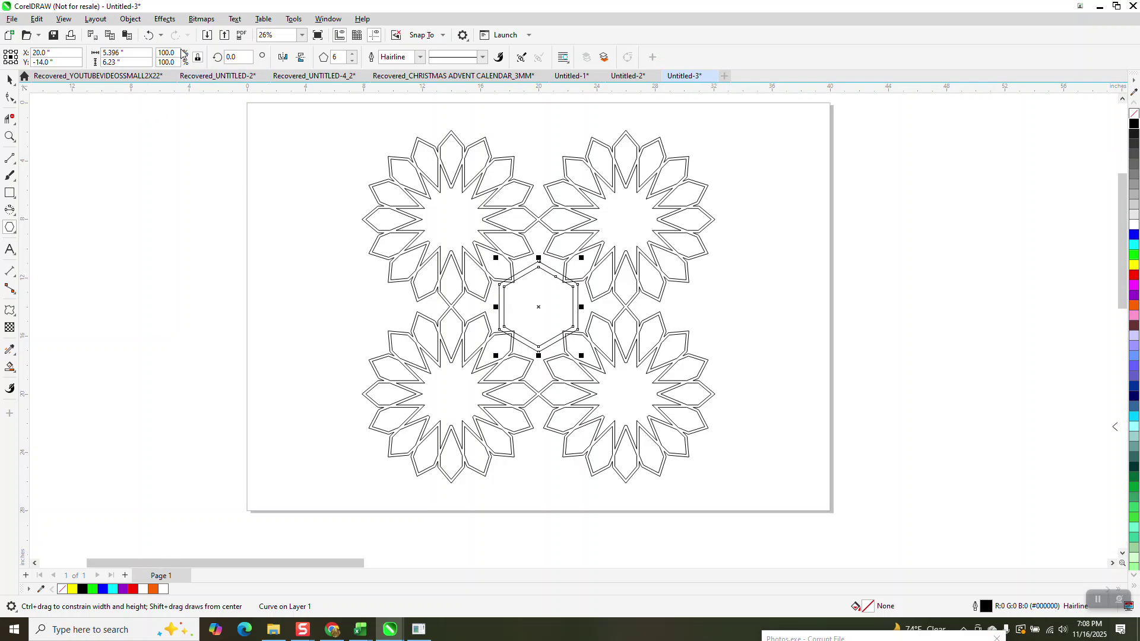
click(149, 35)
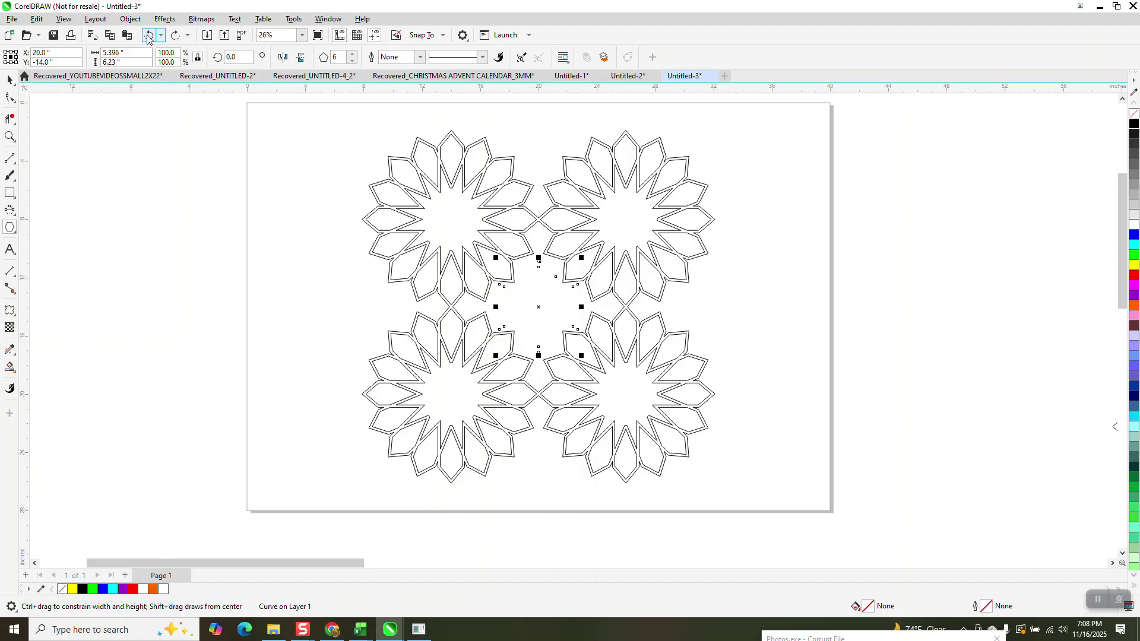
click(149, 35)
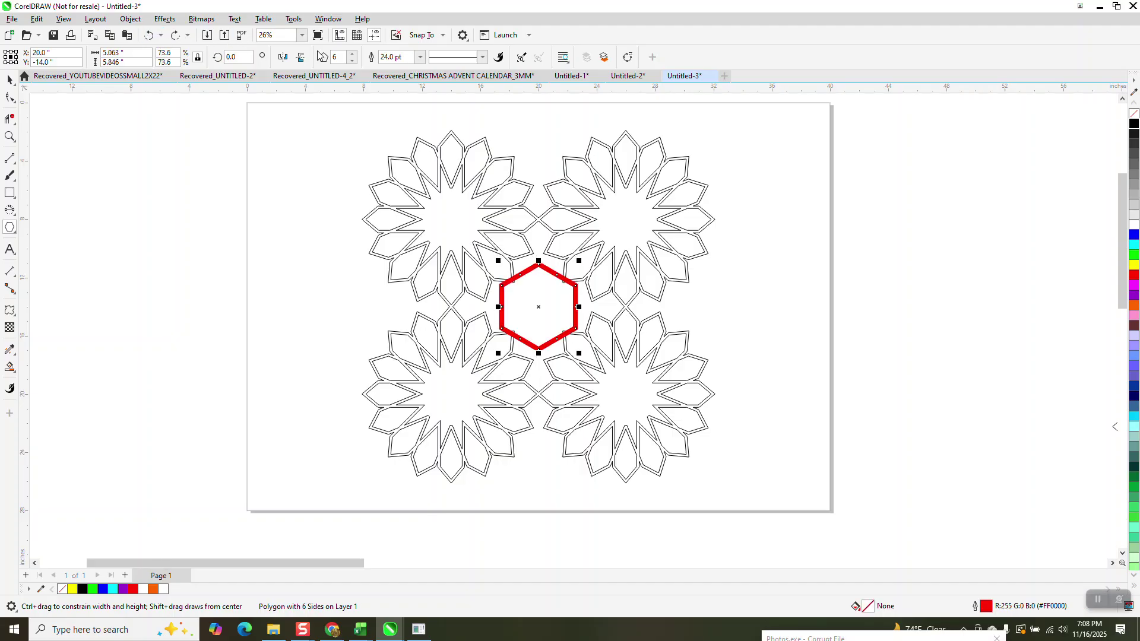
Step: Set the hexagon's outline width to 16.0 pt and convert it to an object with no fill and a black hairline outline
click(420, 57)
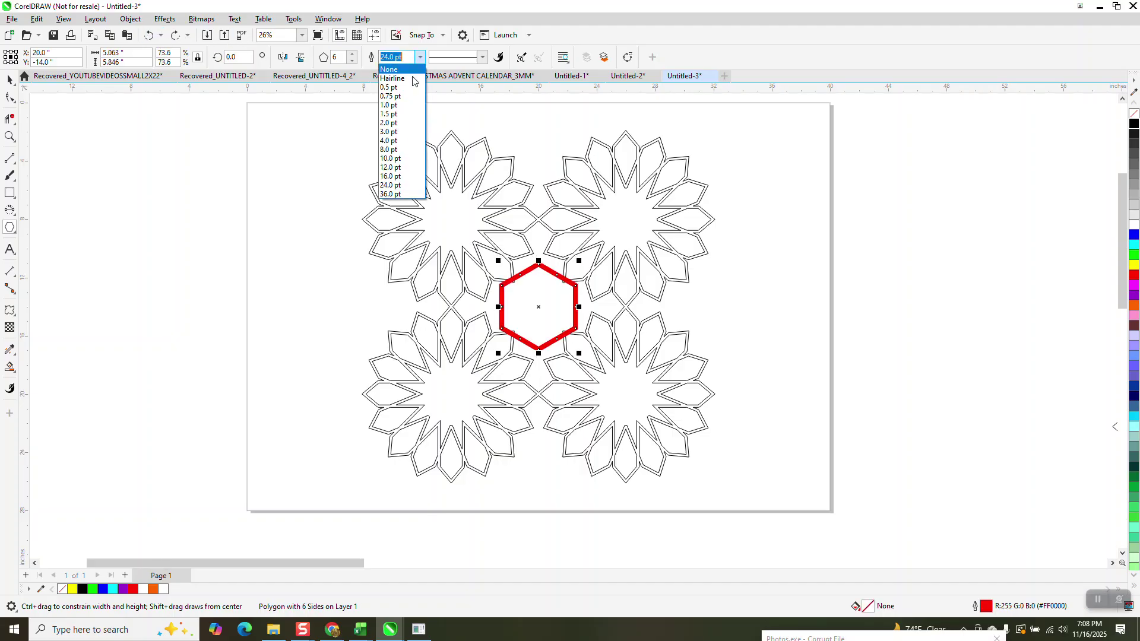
click(391, 177)
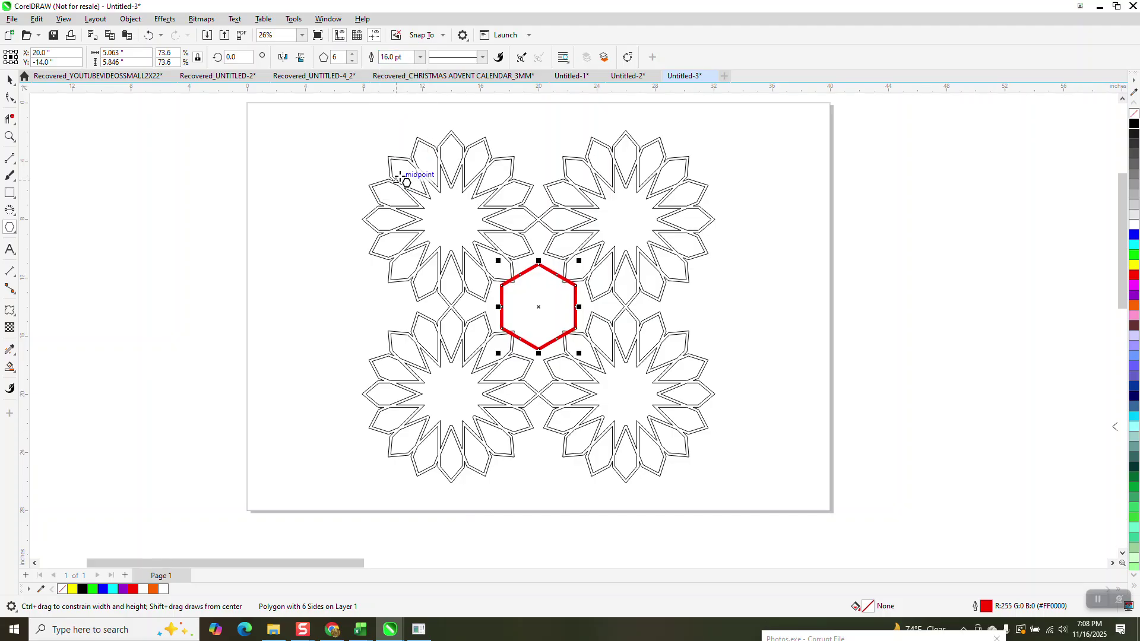
click(130, 19)
click(191, 350)
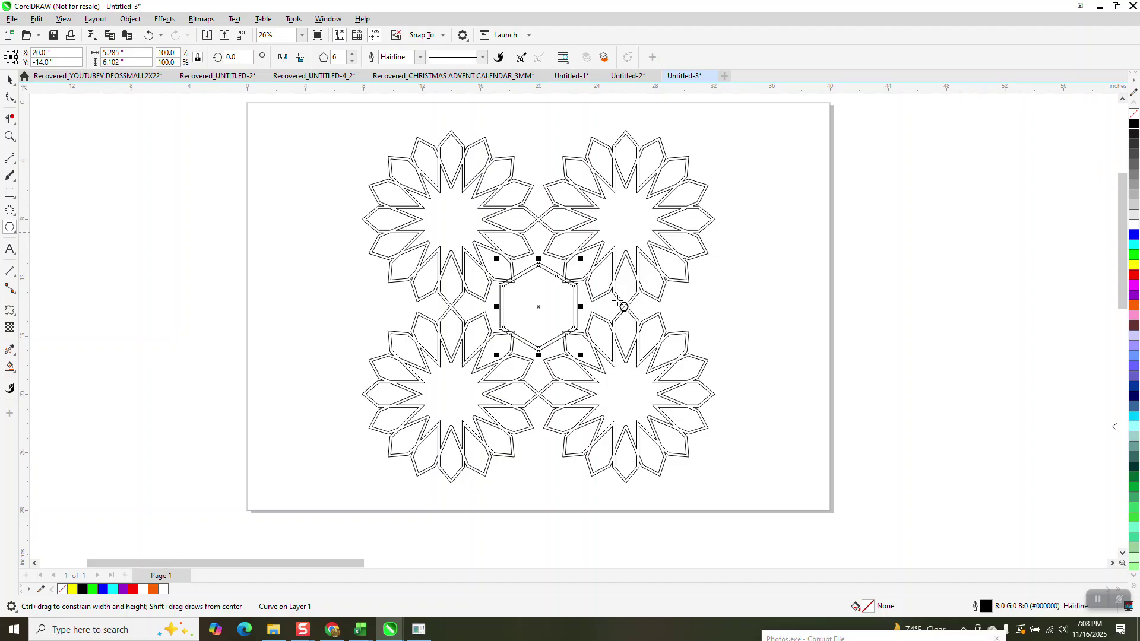
Step: Scale the hexagon frame about its center to about 4.94 by 5.70 inches so it overlaps the surrounding petal tips
click(9, 137)
drag(460, 250, 644, 351)
click(10, 79)
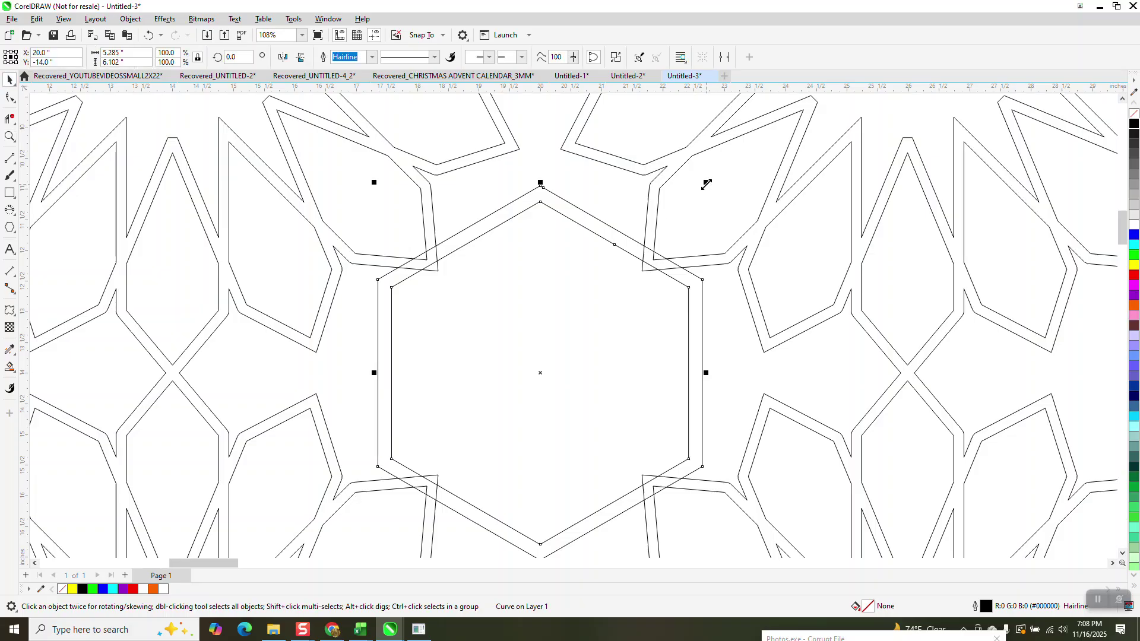
drag(706, 184, 700, 196)
Step: Weld the hexagon frame and the four-rosette curve into a single curve
scroll(688, 212, down, 5)
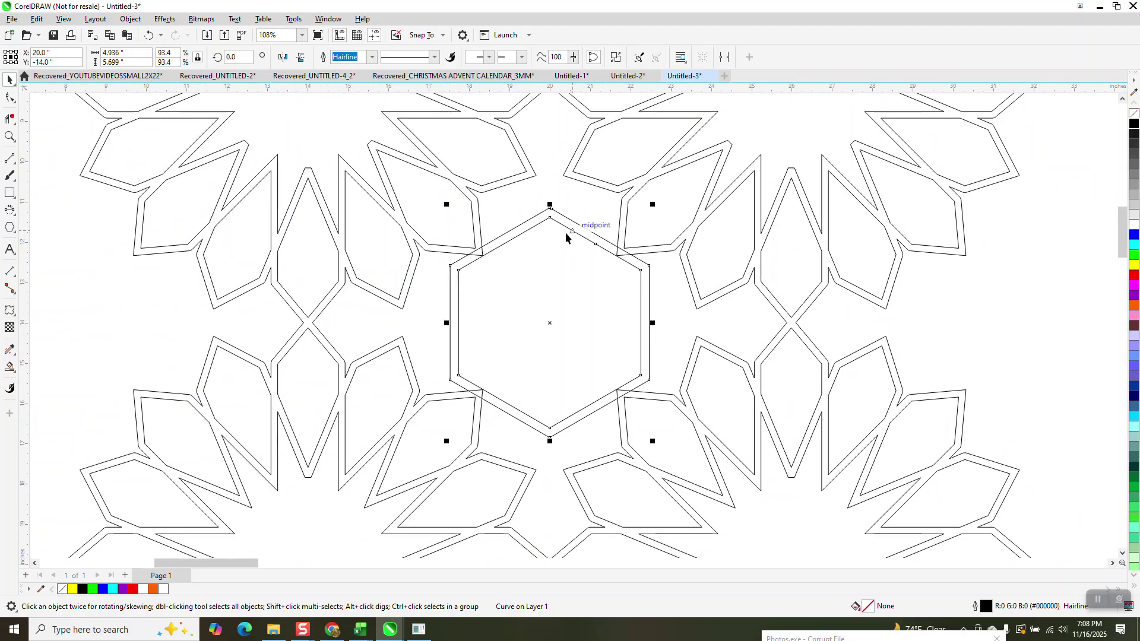
drag(703, 382, 703, 382)
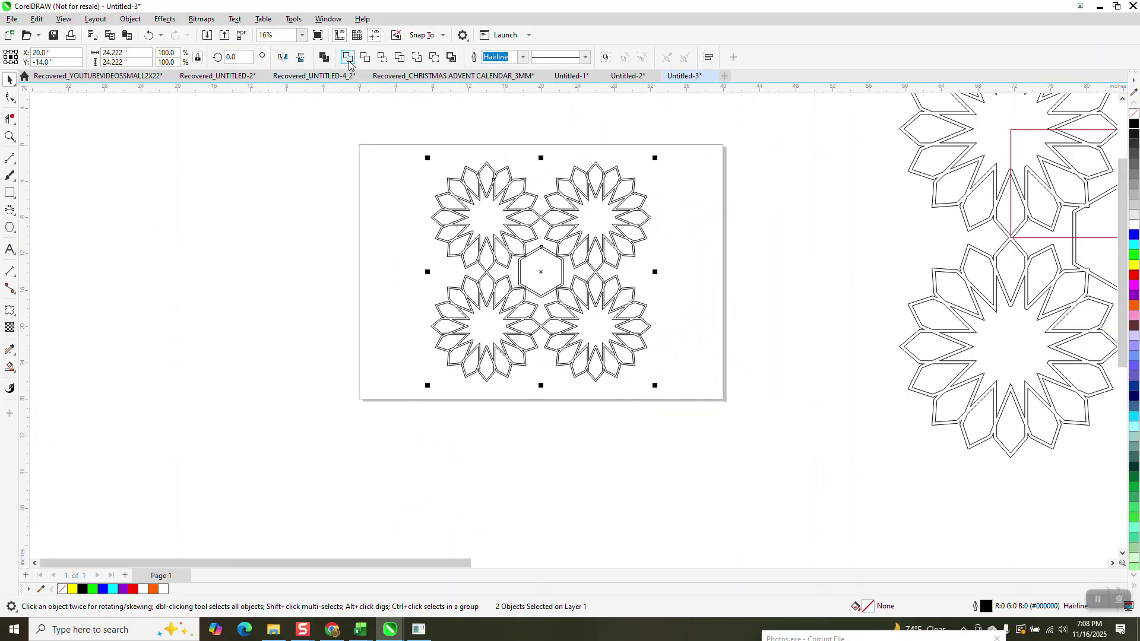
click(348, 58)
Step: Duplicate the welded pattern to the left of the original, centering the copy at X -3.96 inches
scroll(395, 250, down, 1)
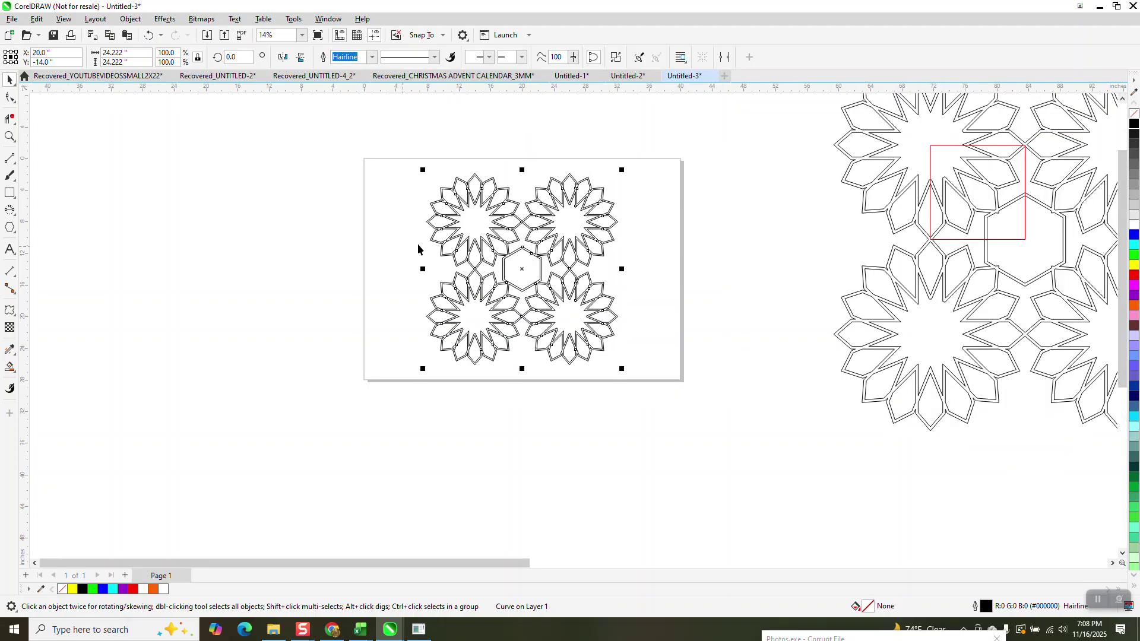
scroll(474, 240, down, 1)
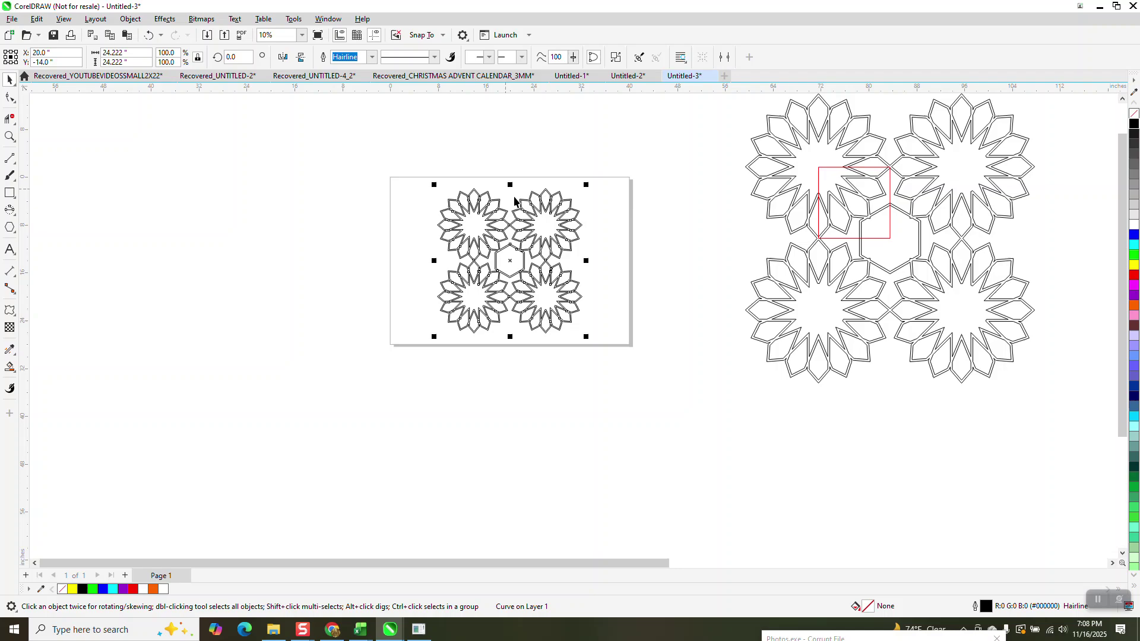
click(526, 153)
click(557, 212)
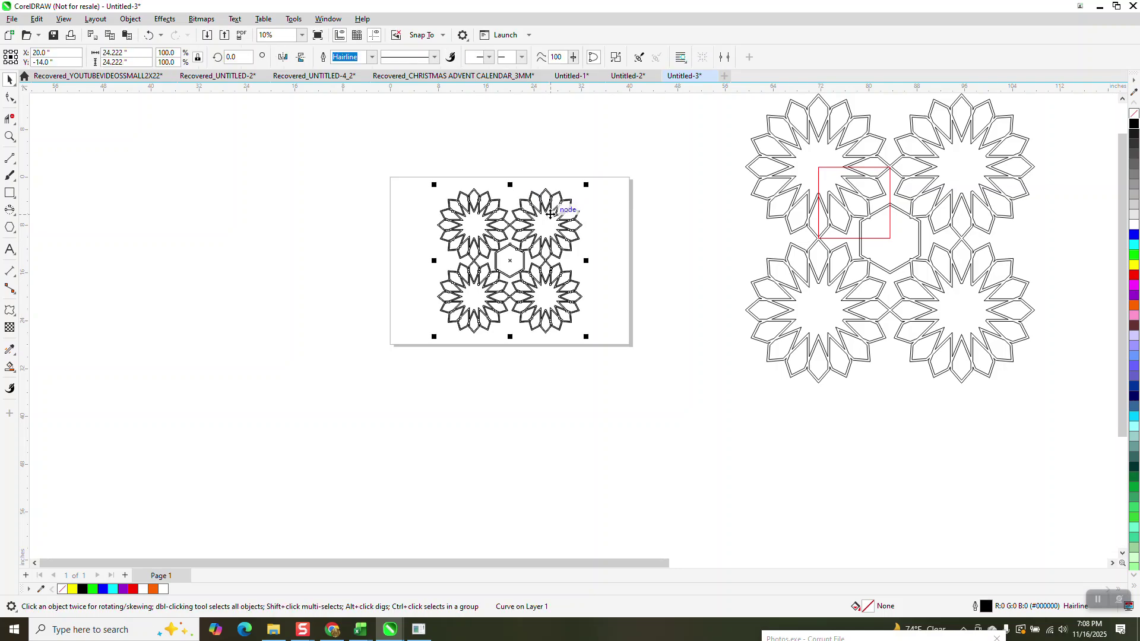
key(ctrl+d)
key(ctrl+d)
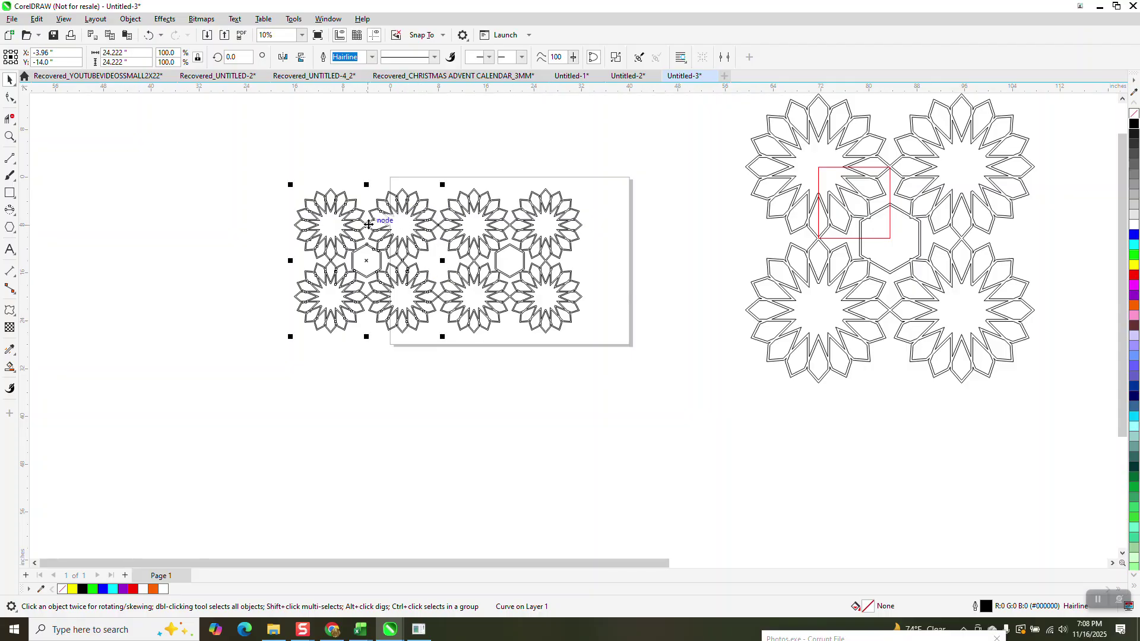
Step: View the joined pattern copies and undo the duplication to the left
click(9, 136)
drag(199, 158, 516, 356)
right_click(513, 354)
right_click(541, 342)
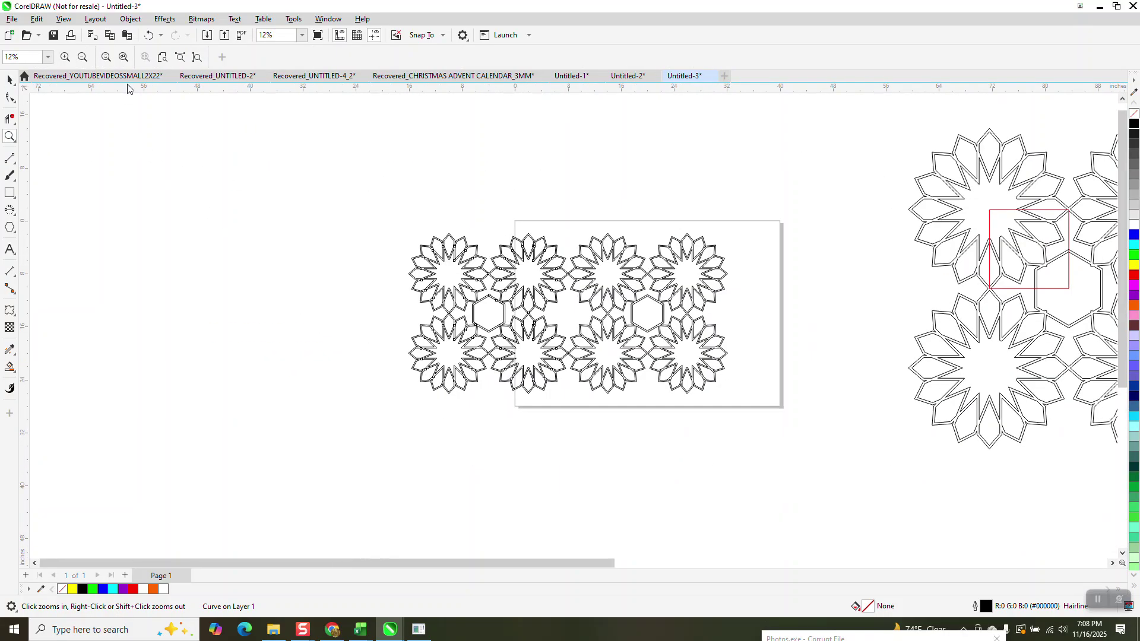
click(148, 37)
click(148, 37)
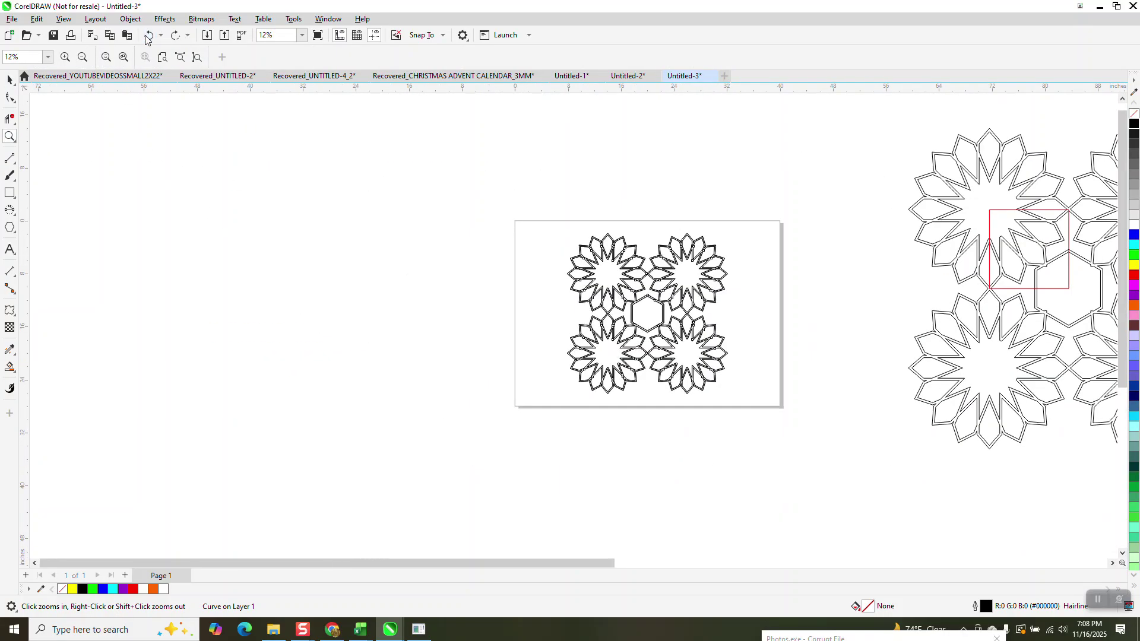
Step: Undo the weld of the four-rosette pattern and place a copy of the hexagon frame at X 8.02, Y -14.0 inches
click(148, 37)
click(149, 37)
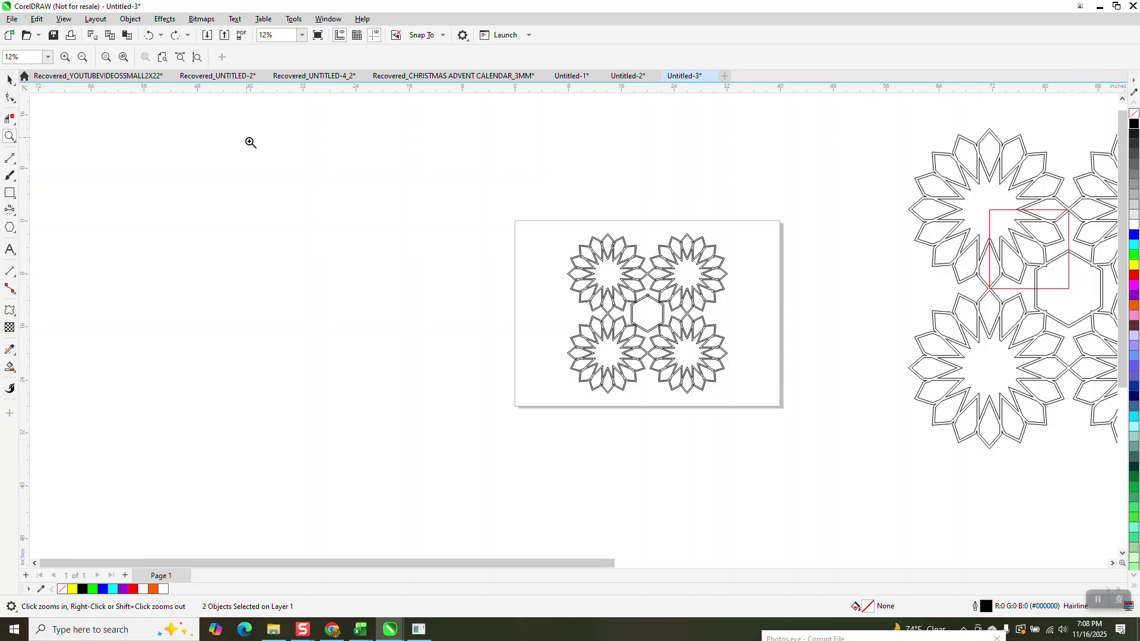
click(9, 79)
click(222, 197)
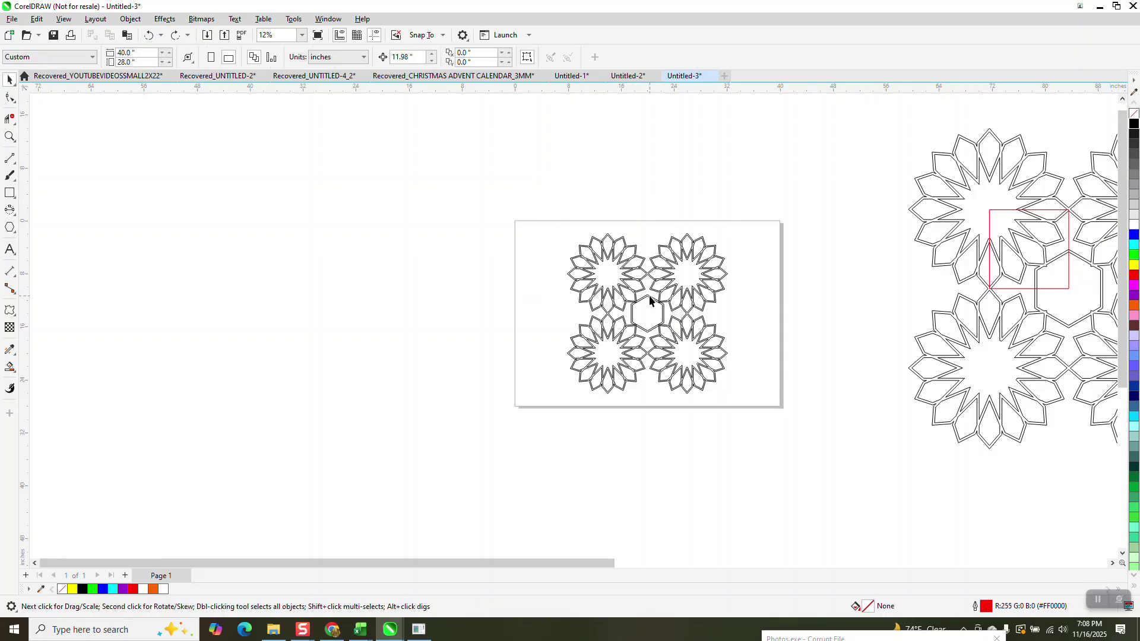
click(649, 300)
key(ctrl+c)
key(ctrl+v)
drag(650, 301, 570, 300)
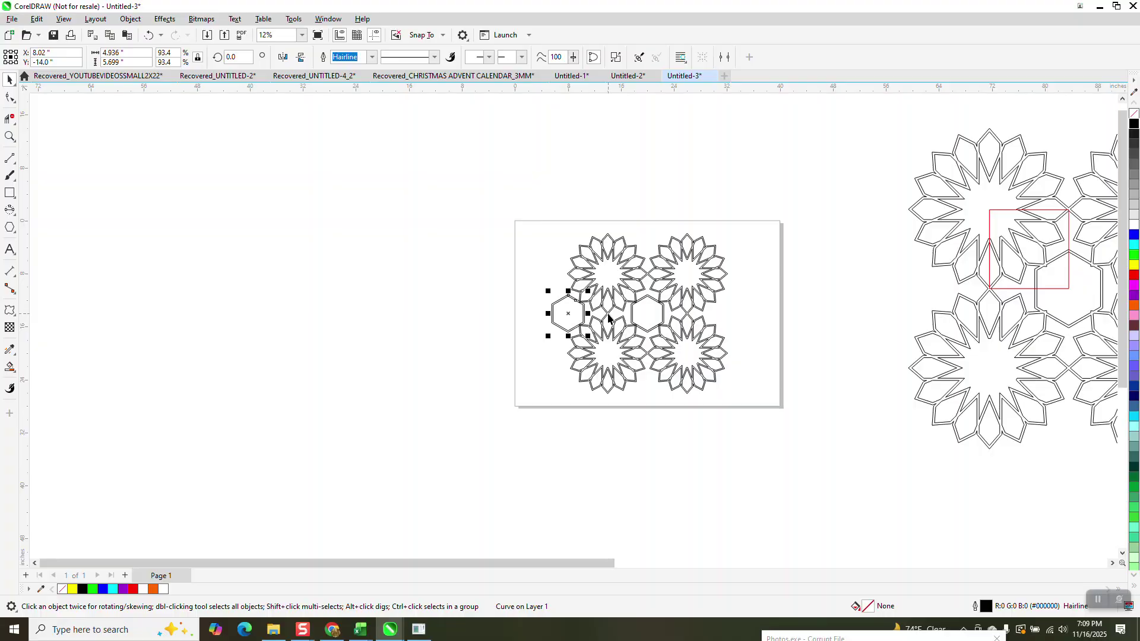
Step: Weld both hexagon frames to the four-rosette curve and duplicate the result leftward, centering the copy at X -5.129 inches
drag(497, 198, 769, 440)
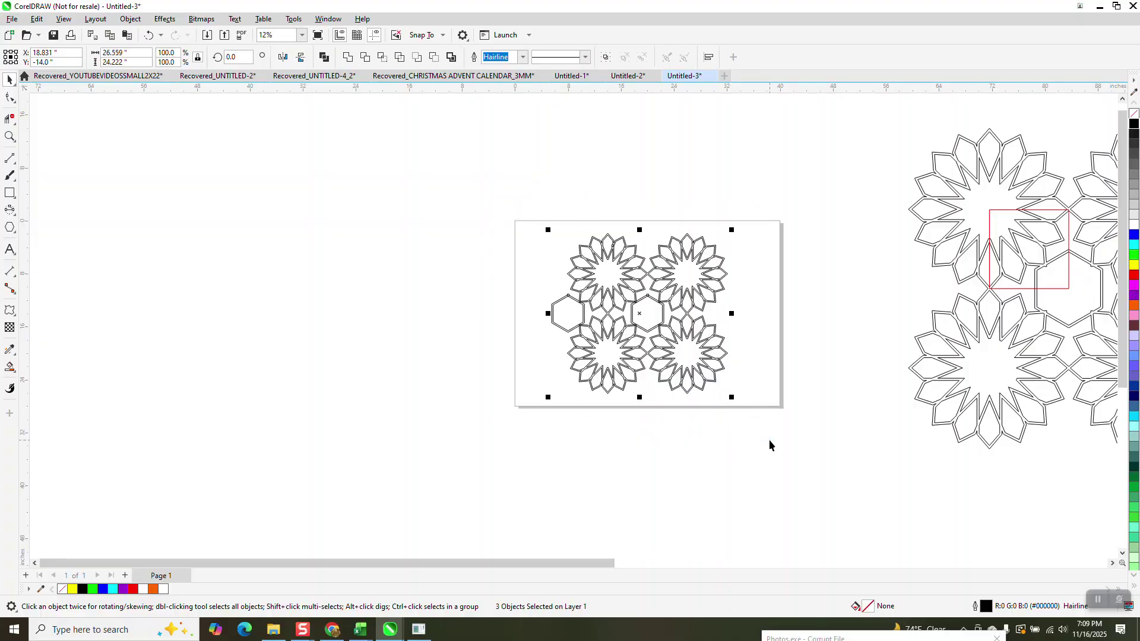
click(346, 57)
key(ctrl+d)
key(ctrl+d)
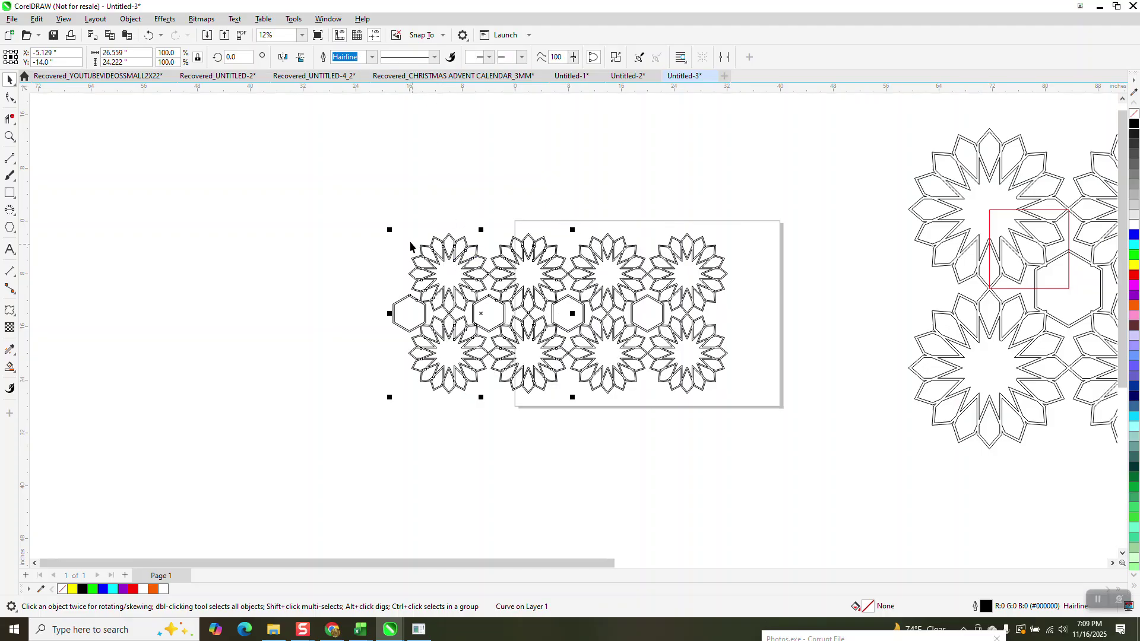
Step: Add two copies of the welded row below at Y -25.98 and -37.96 inches, and move the whole array to about X -51.94, Y -32.41 inches
drag(380, 219, 786, 431)
key(ctrl+d)
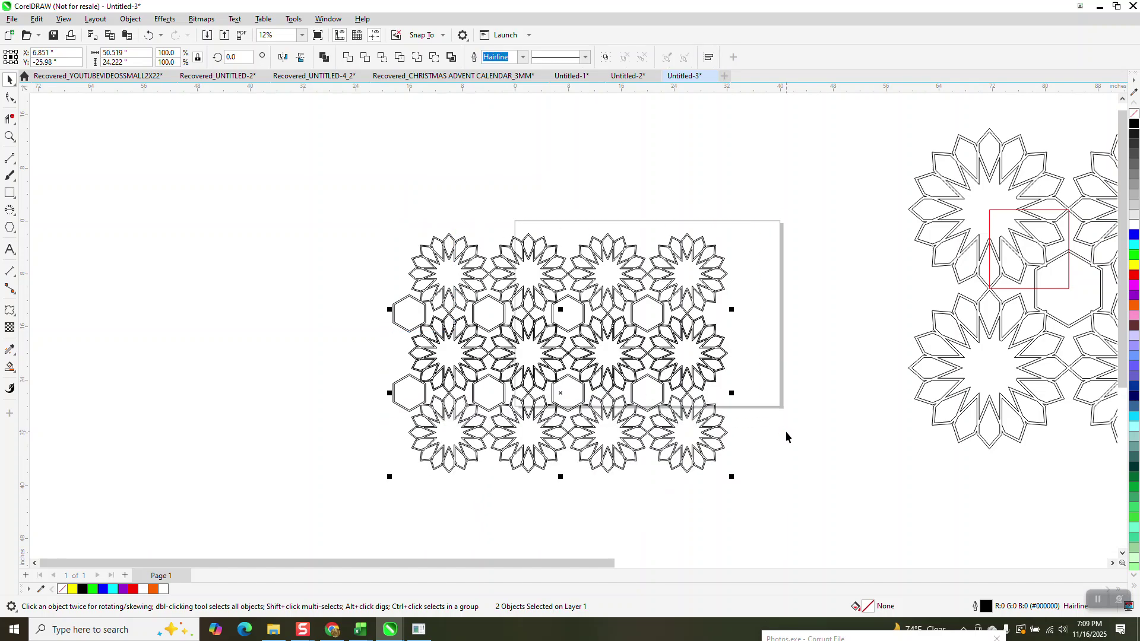
key(ctrl+d)
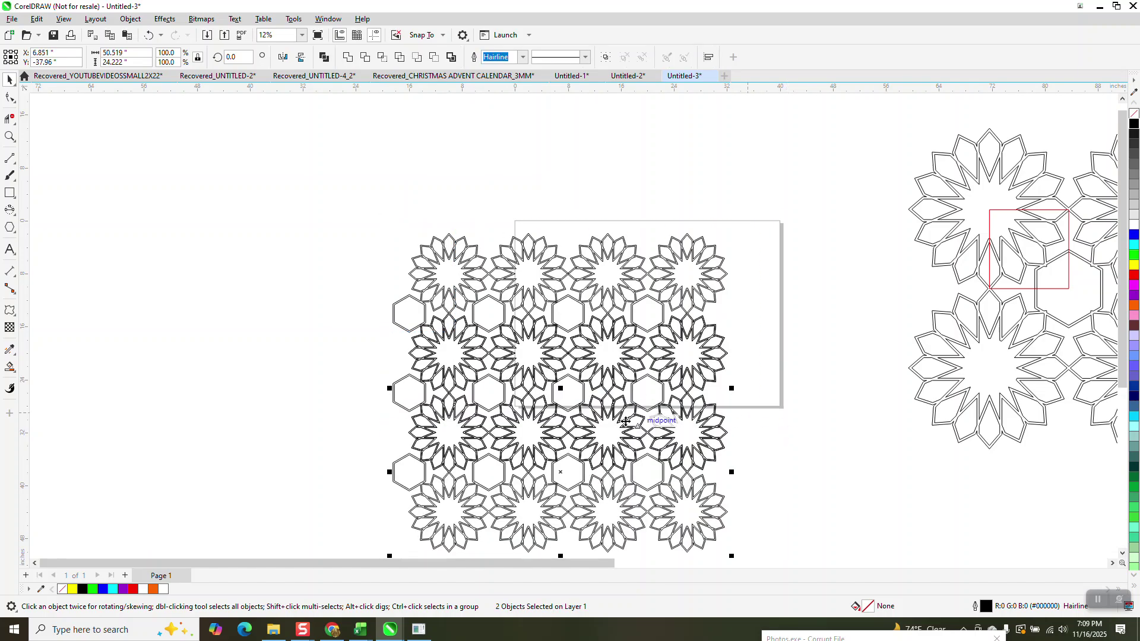
scroll(408, 339, down, 1)
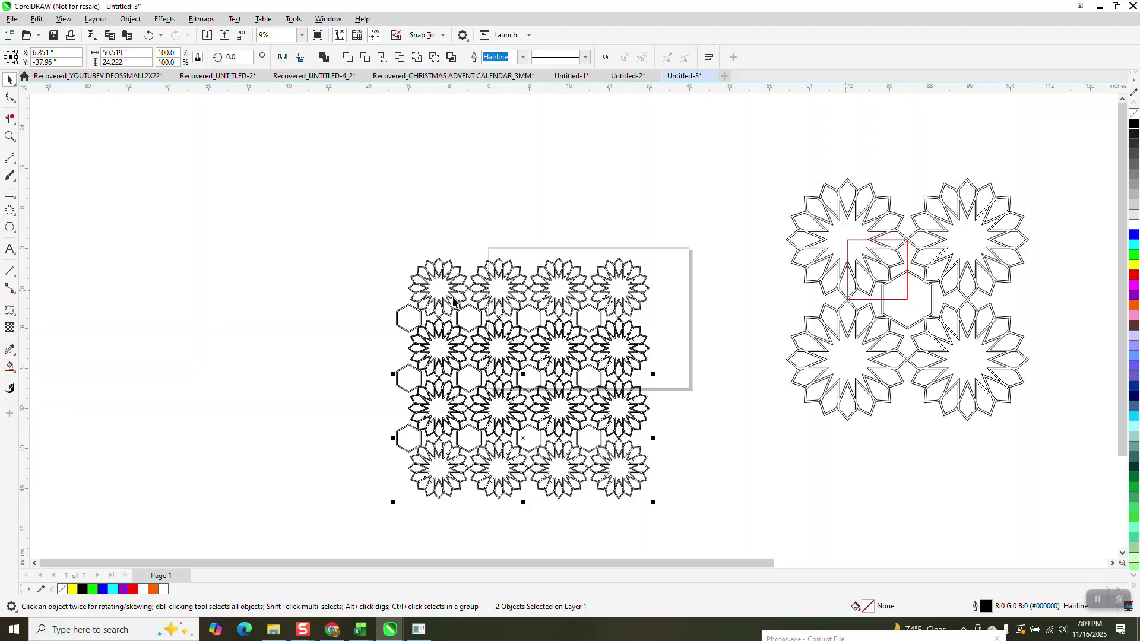
drag(378, 247, 630, 493)
drag(538, 385, 228, 416)
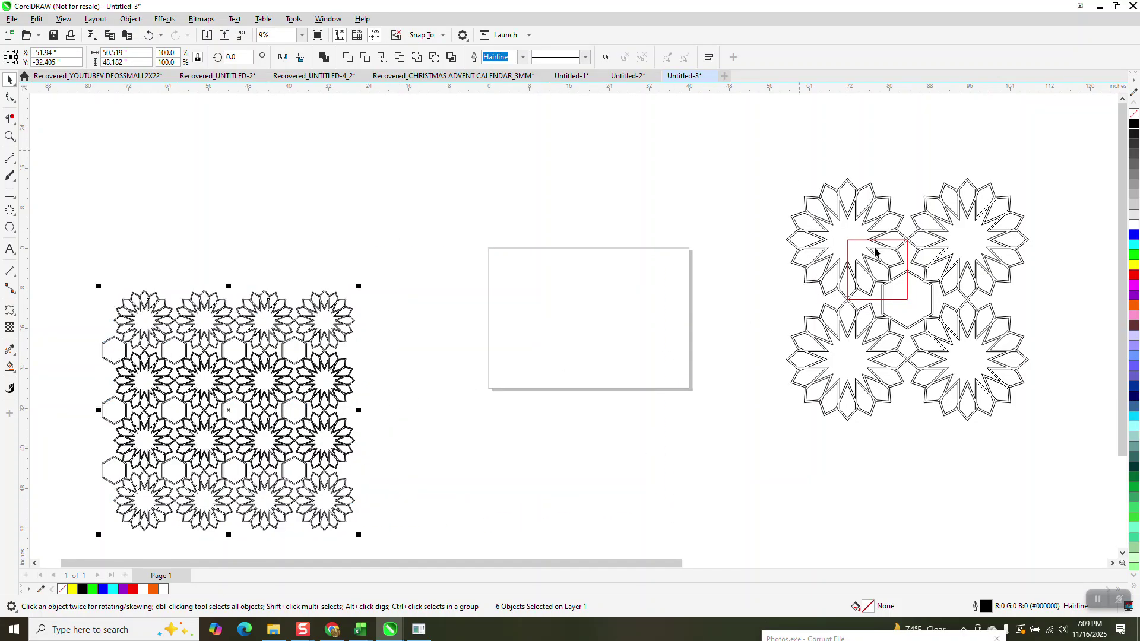
Step: Intersect the red square with the large four-rosette curve and move the resulting quarter piece to about X 45.65, Y 22.36 inches
click(10, 138)
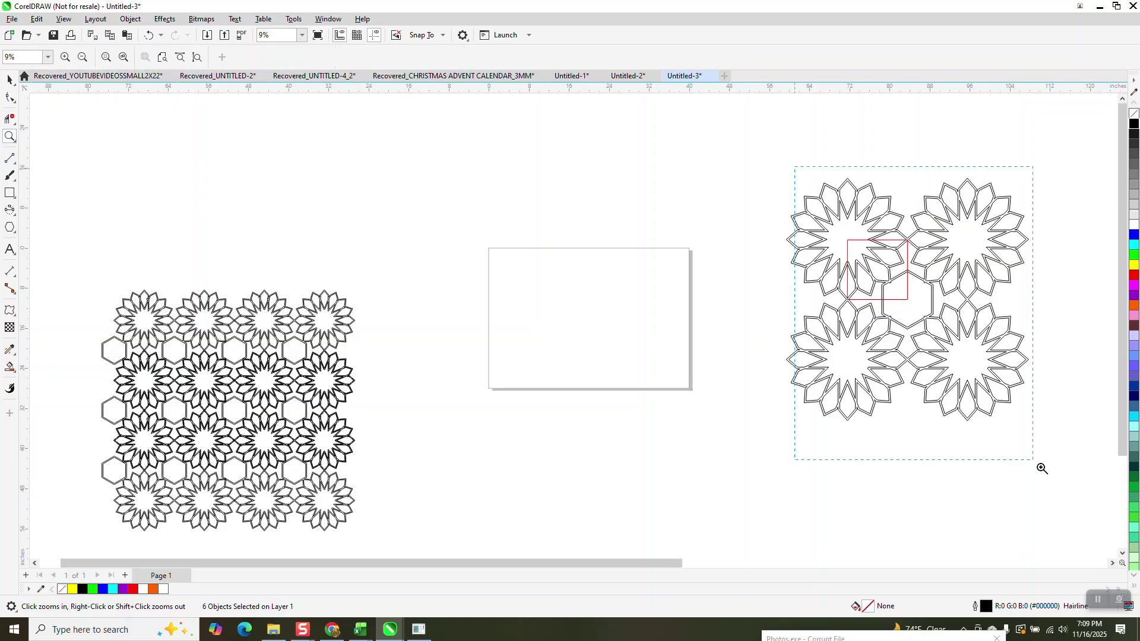
drag(1028, 454, 1029, 455)
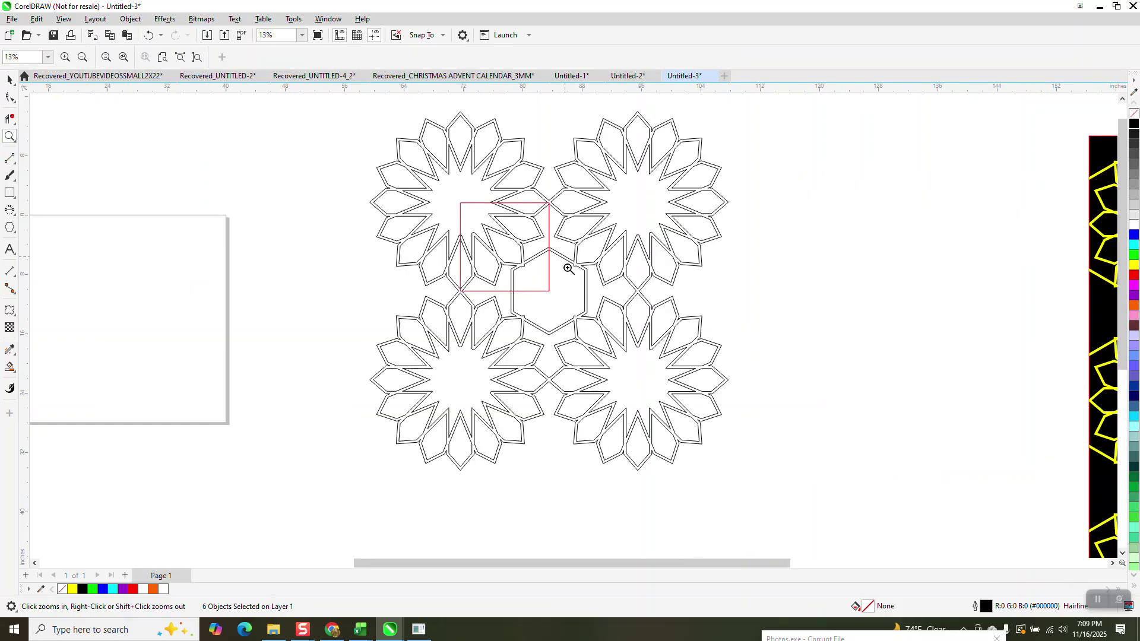
scroll(580, 285, up, 6)
scroll(611, 298, down, 3)
scroll(611, 302, down, 2)
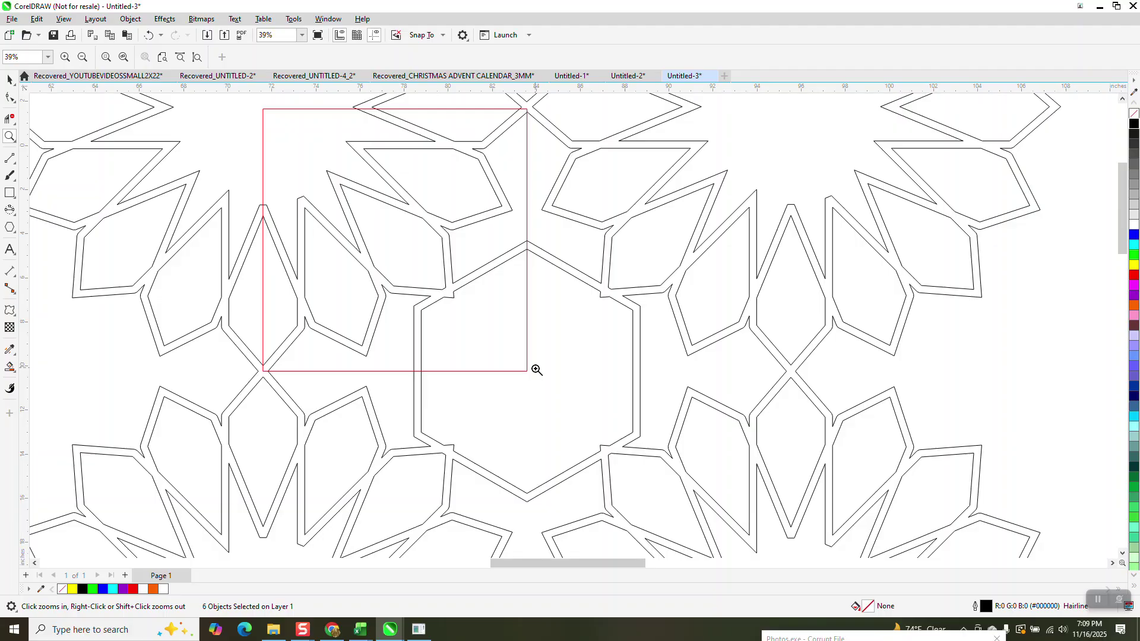
scroll(535, 373, down, 1)
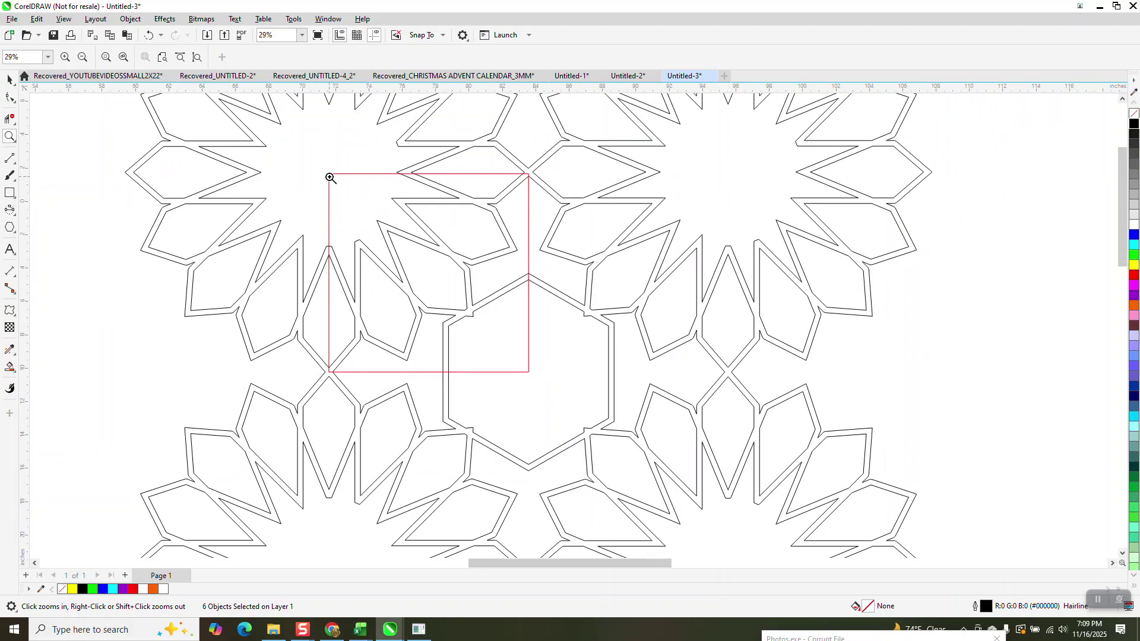
scroll(410, 312, down, 5)
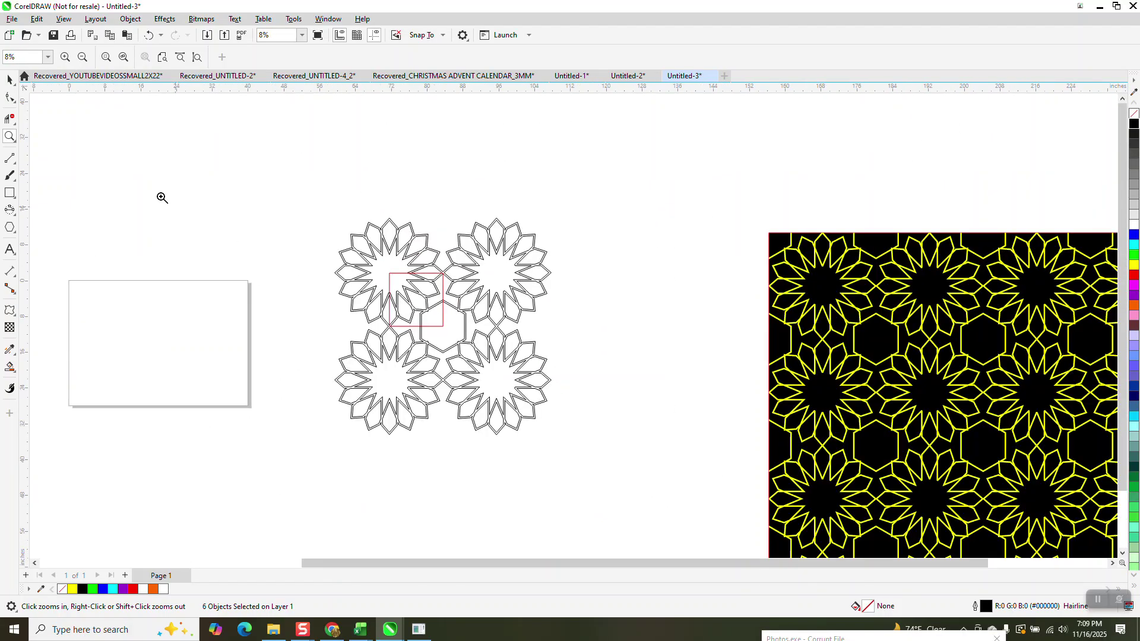
click(8, 81)
drag(666, 480, 666, 479)
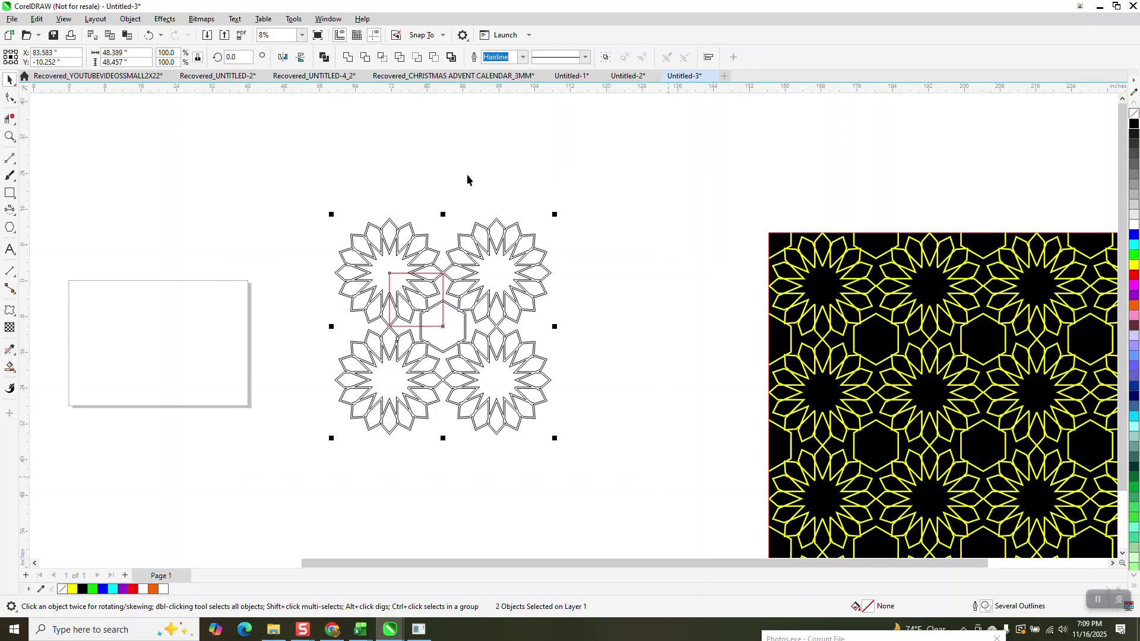
click(381, 58)
scroll(594, 268, down, 2)
drag(491, 292, 397, 214)
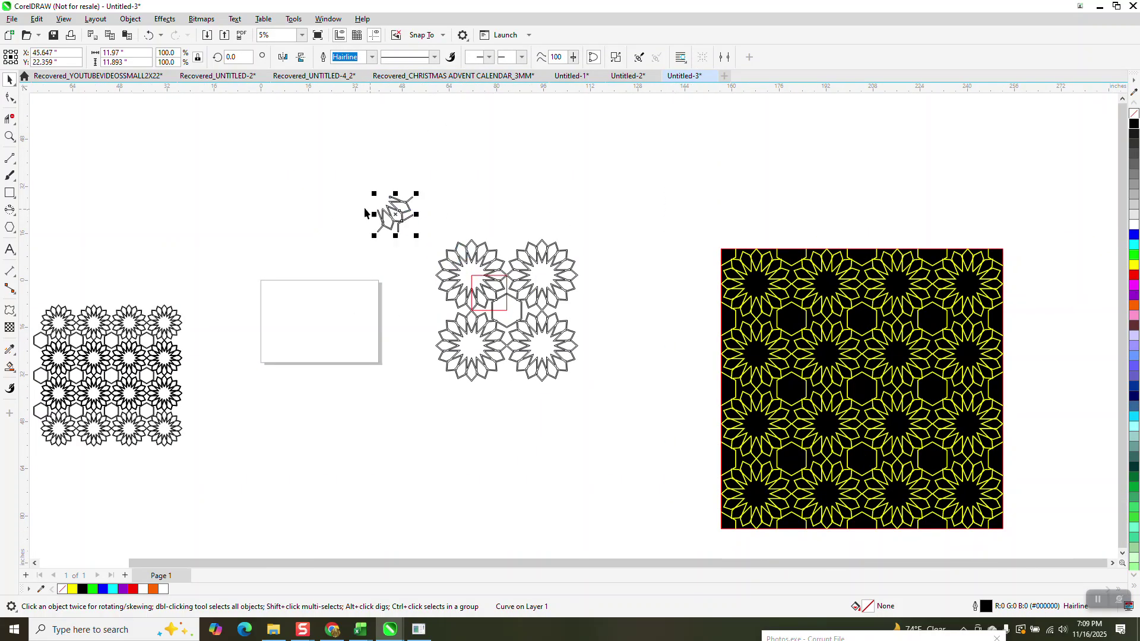
Step: Mirror a copy of the intersected quarter piece horizontally against its left side to form half a rosette
click(10, 137)
drag(283, 163, 456, 269)
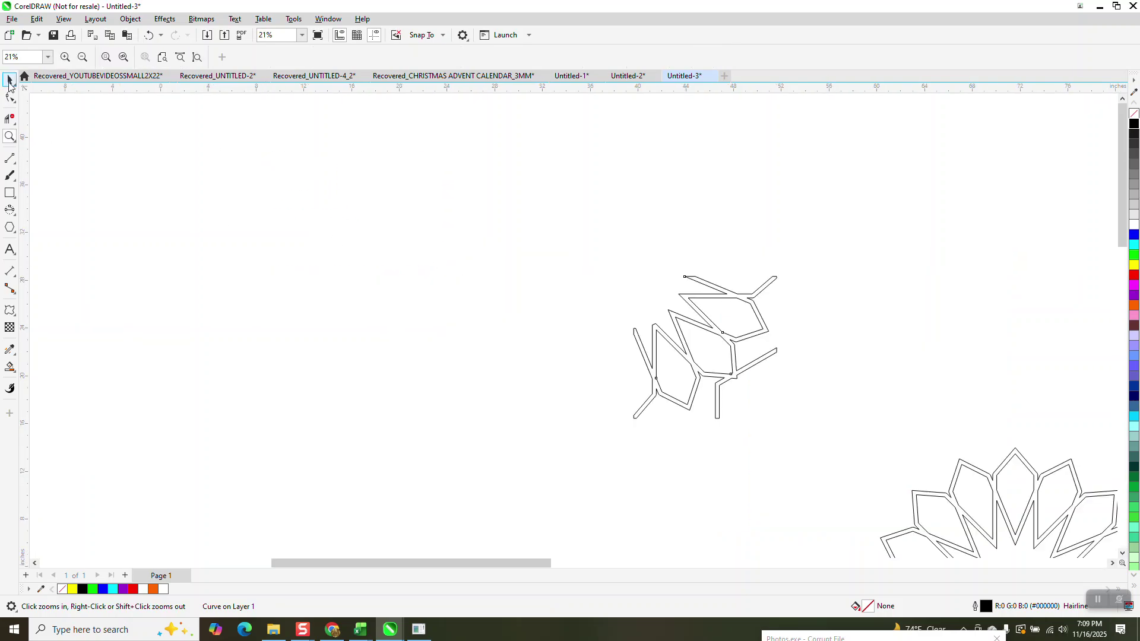
click(9, 79)
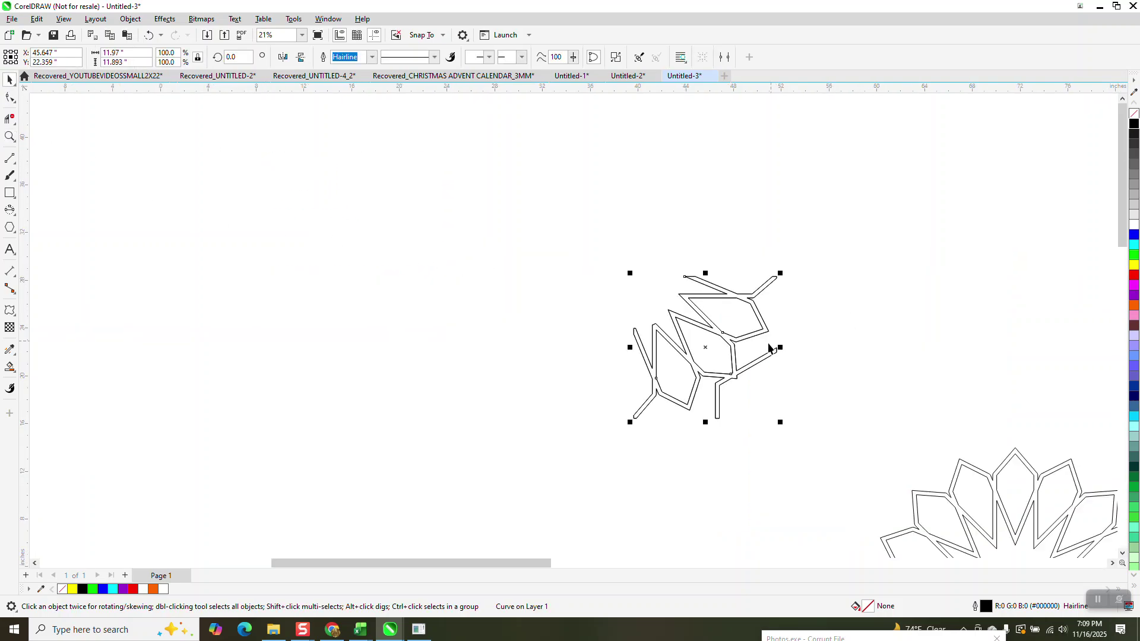
drag(780, 348, 617, 362)
scroll(604, 358, down, 1)
Step: Mirror a copy of both quarter pieces vertically above them to complete the rosette tile
drag(889, 482, 890, 479)
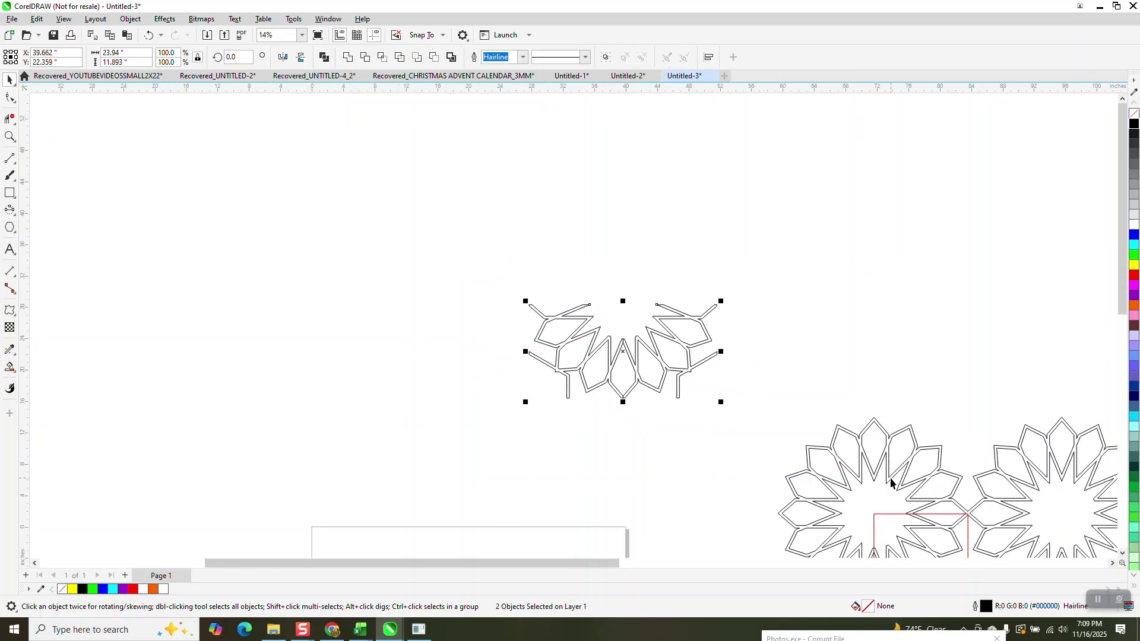
drag(623, 404, 618, 202)
scroll(605, 294, down, 2)
Step: Mirror a copy of the complete four-piece rosette tile horizontally against its right side
drag(511, 211, 703, 366)
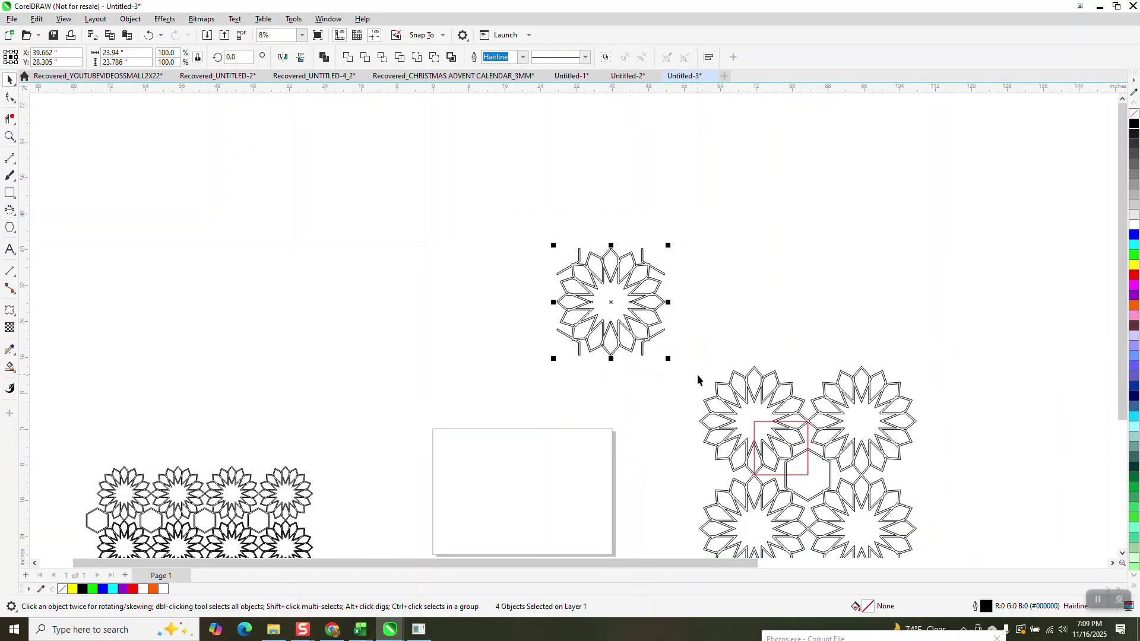
drag(554, 303, 663, 331)
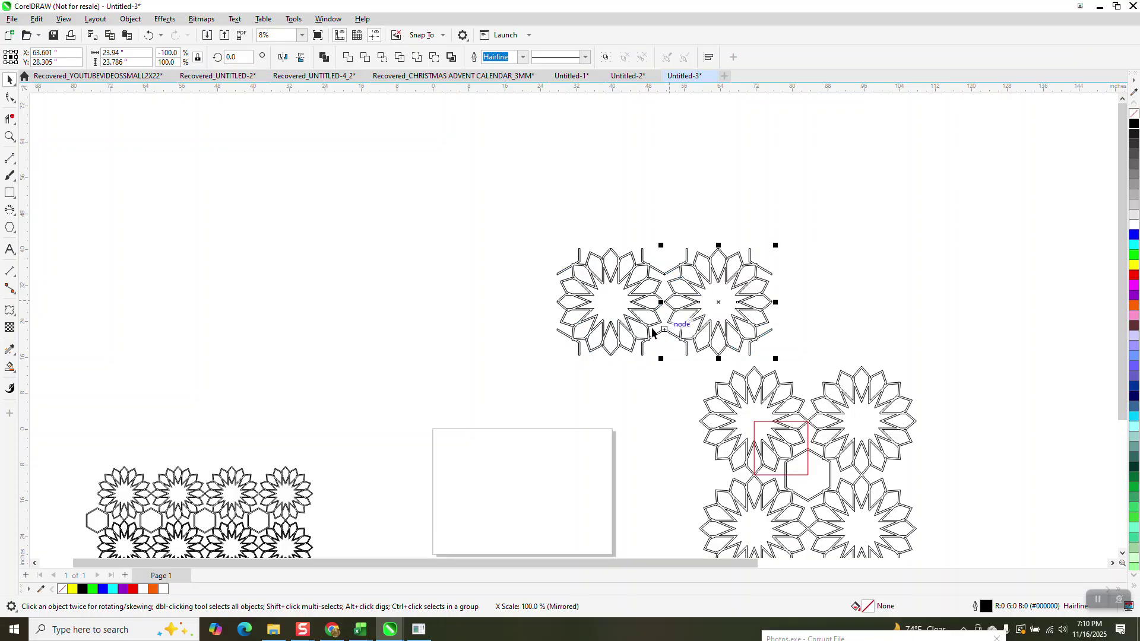
scroll(662, 331, down, 2)
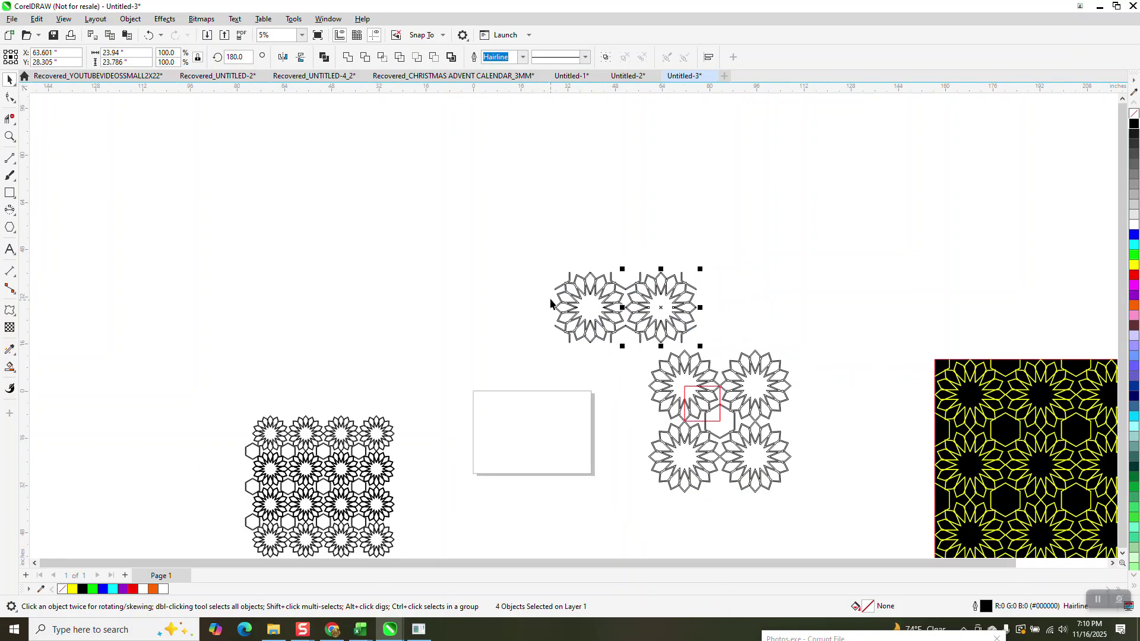
Step: Move the two-rosette block to about X -14.67, Y 50.77 inches and mirror a copy of it against its right side
drag(549, 250, 710, 350)
drag(631, 313, 436, 247)
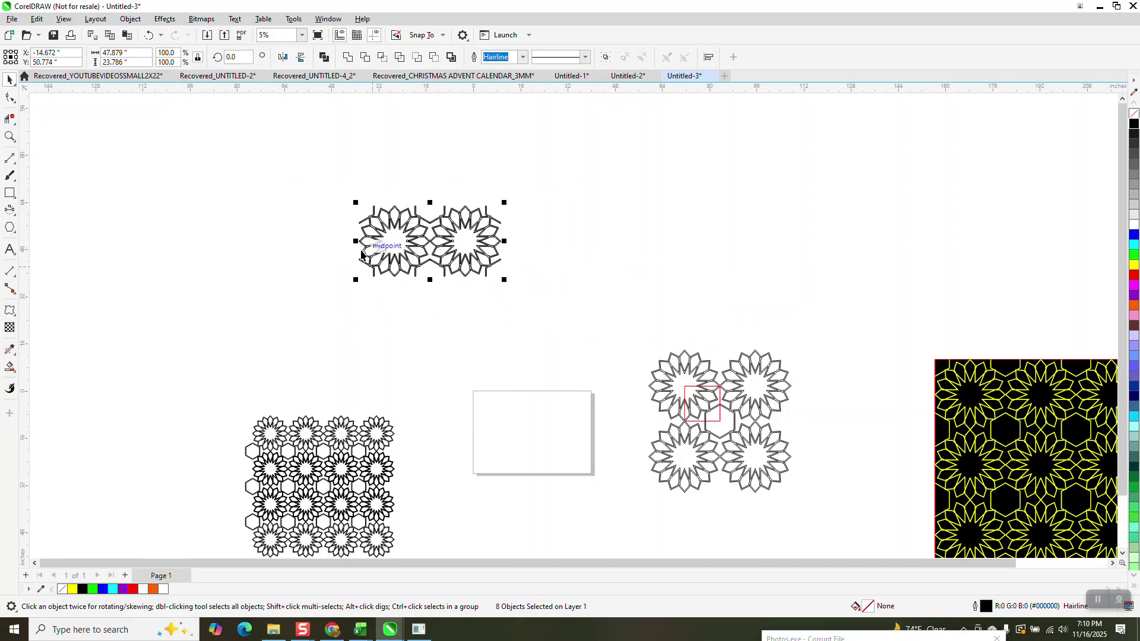
drag(442, 245, 586, 245)
right_click(587, 245)
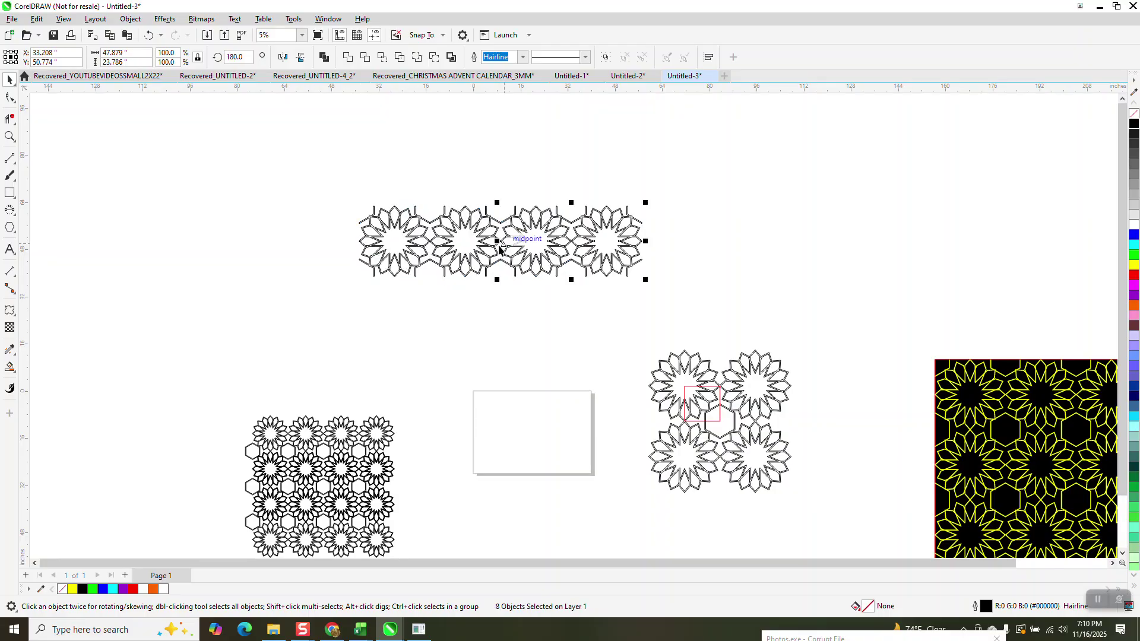
Step: Mirror a copy of the four-rosette row vertically, directly below the original row
drag(341, 175, 679, 310)
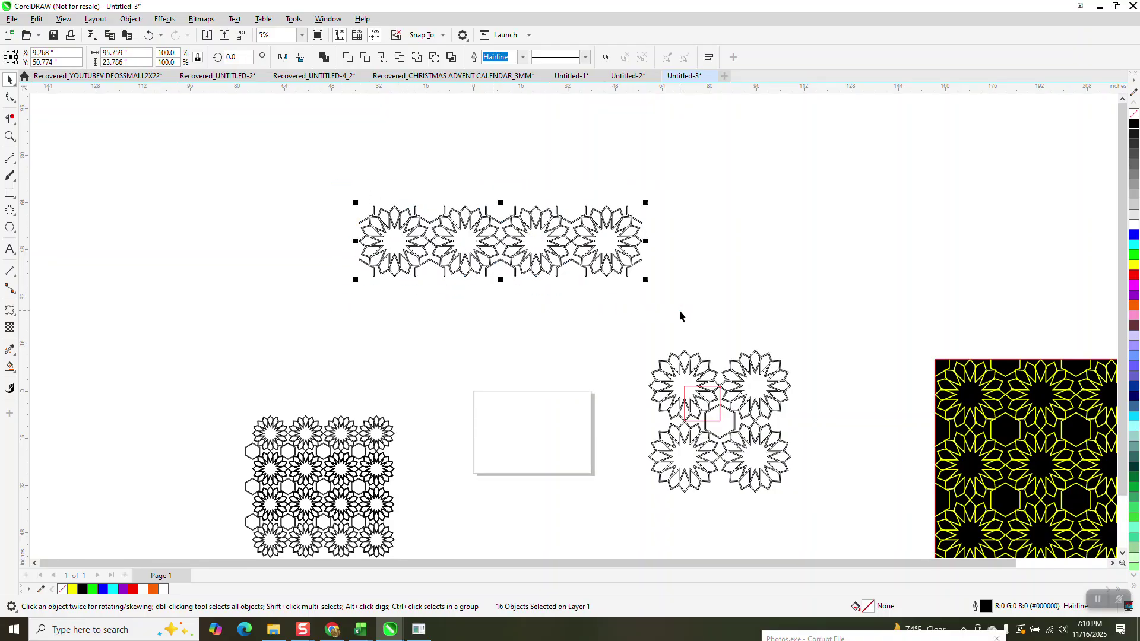
drag(501, 203, 501, 356)
right_click(502, 356)
scroll(502, 273, down, 1)
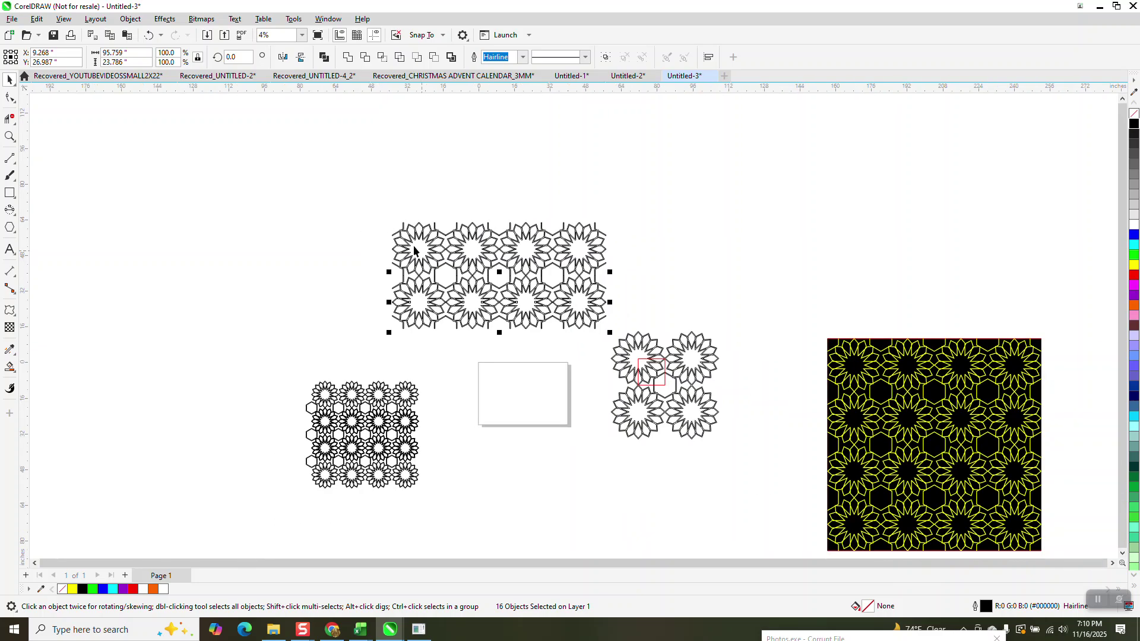
drag(419, 272, 616, 348)
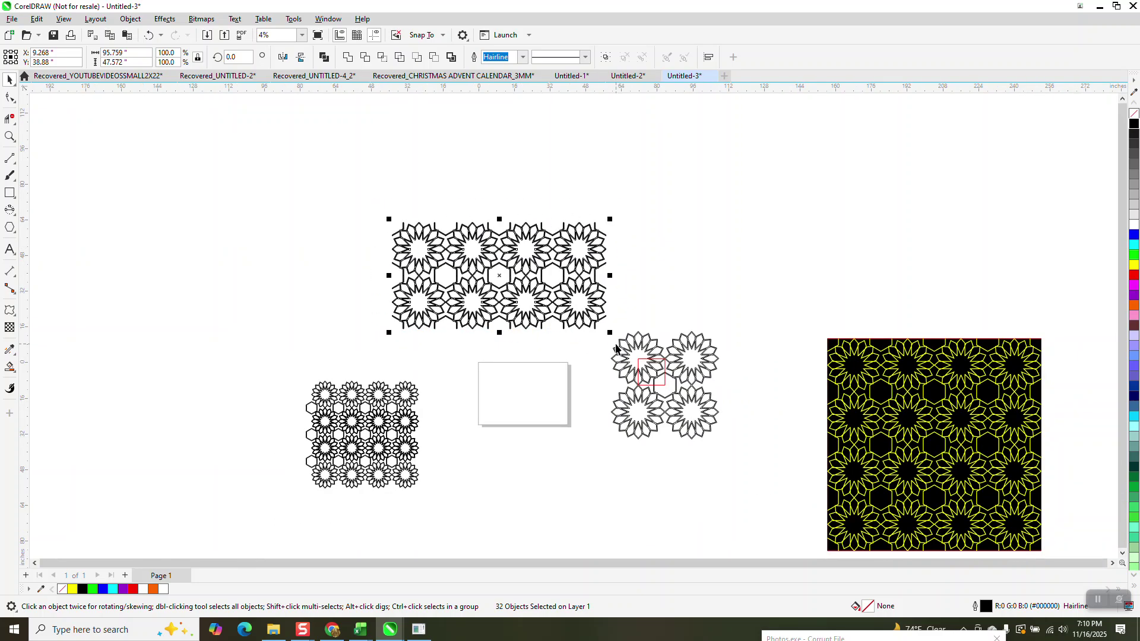
drag(501, 218, 508, 336)
right_click(509, 337)
drag(273, 376, 439, 498)
key(Delete)
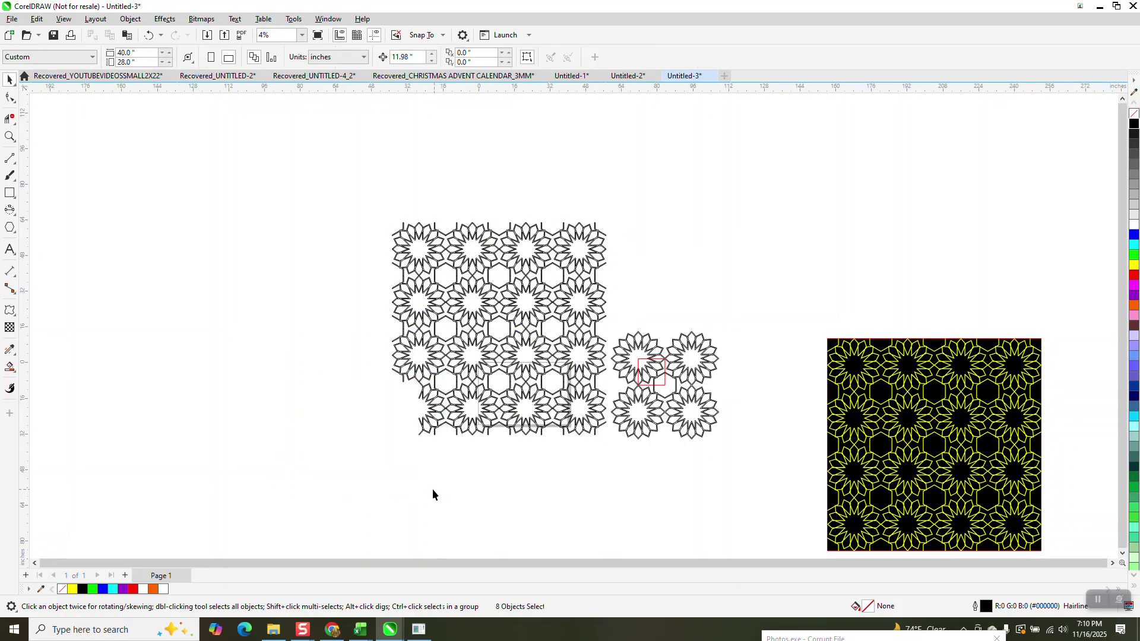
click(151, 35)
click(152, 35)
Step: Delete the old welded rosette array from the drawing area, keeping the two mirrored rows
click(411, 403)
drag(428, 371, 288, 501)
key(Delete)
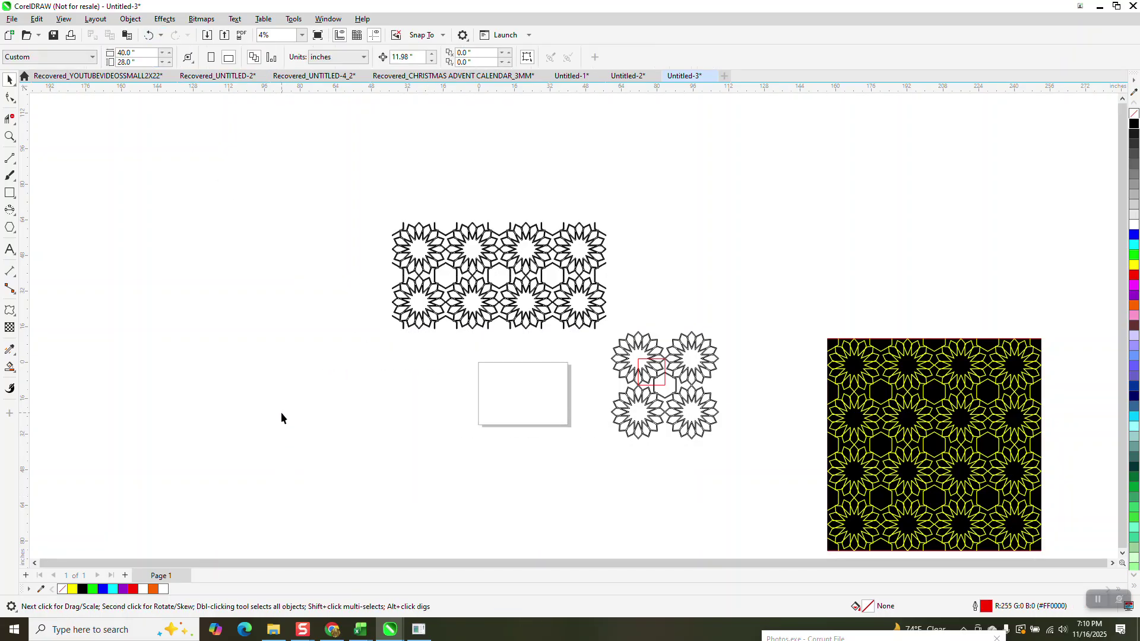
Step: Mirror a copy of the two rosette rows directly below them to make a four-by-four pattern
drag(625, 371, 631, 367)
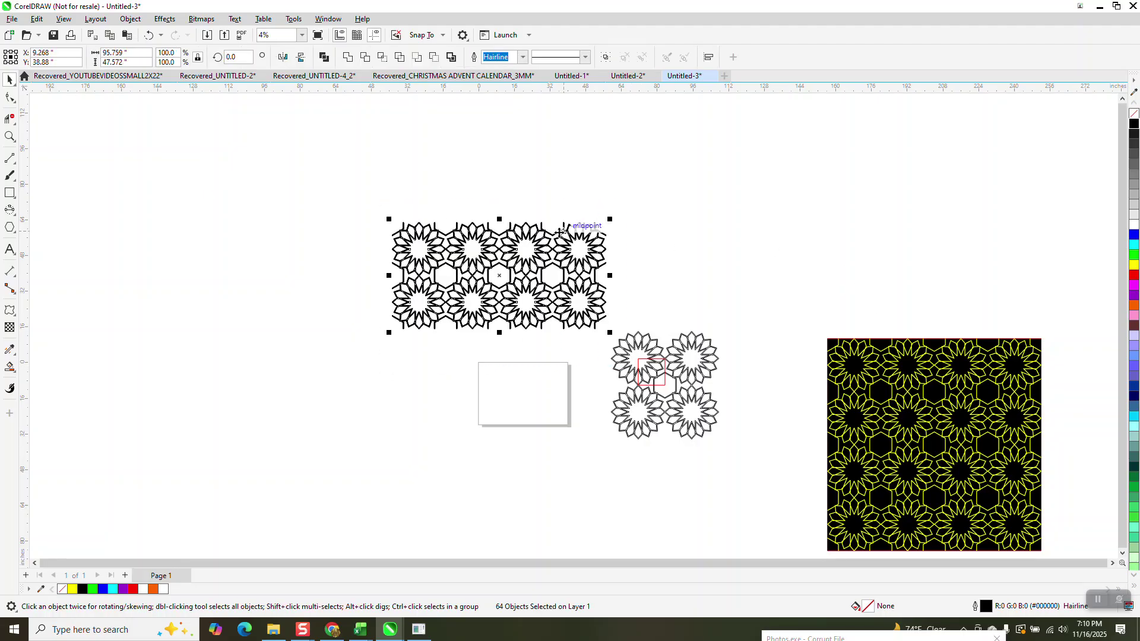
drag(501, 218, 506, 337)
Step: Merge all the mirrored pieces of the four-by-four rosette pattern into a single curve and inspect the joins
drag(364, 203, 617, 438)
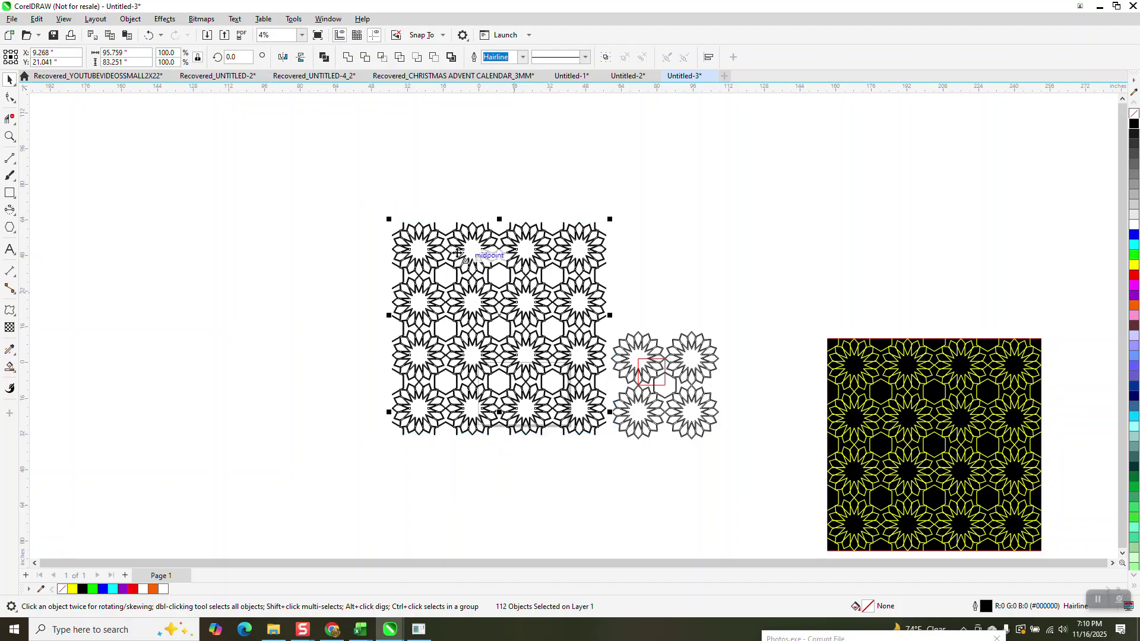
drag(372, 204, 618, 471)
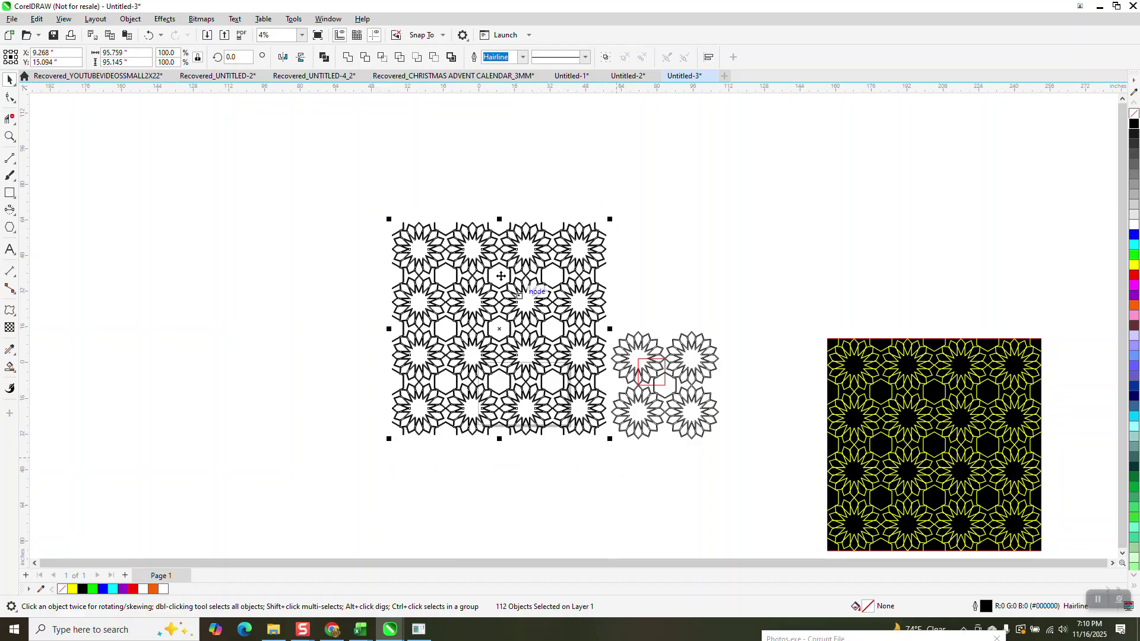
key(ctrl+l)
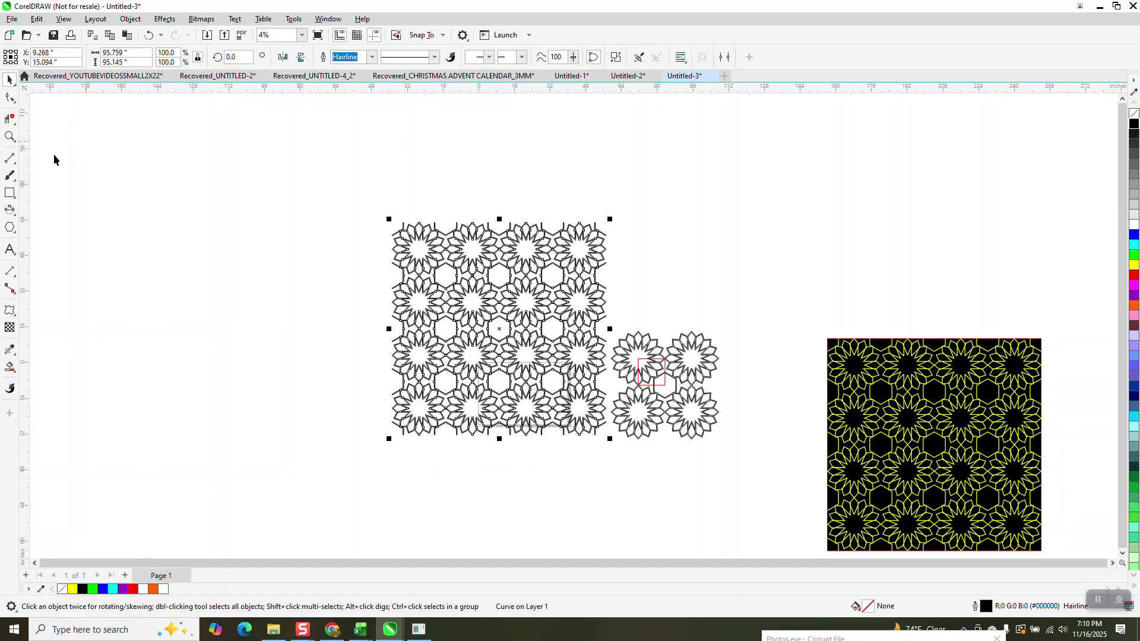
click(10, 137)
drag(438, 248, 482, 292)
scroll(504, 309, down, 2)
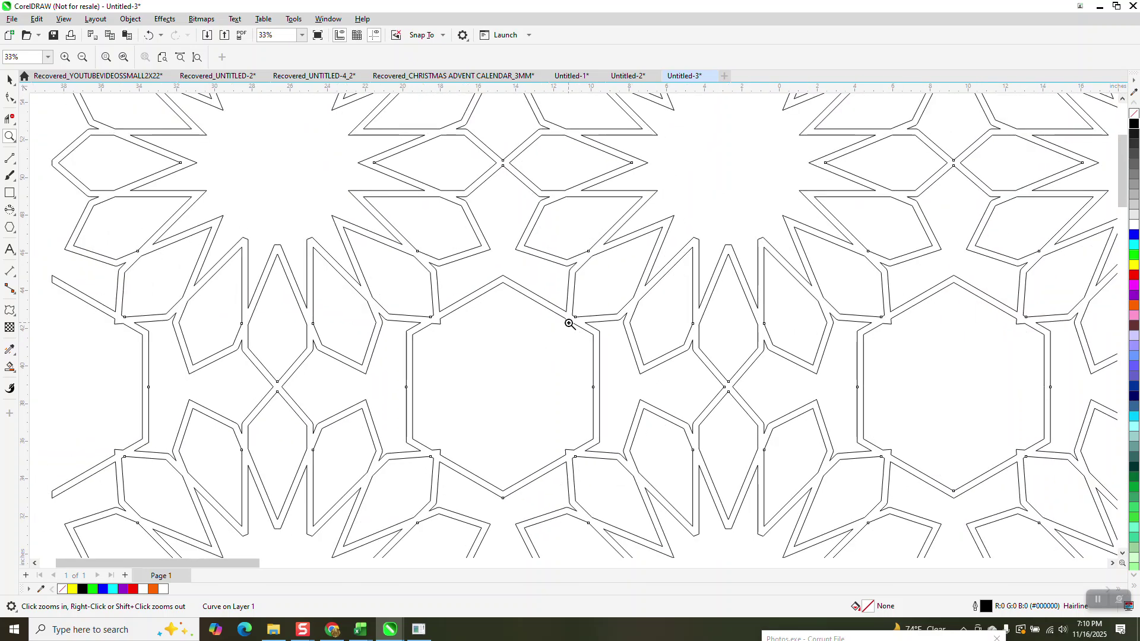
scroll(570, 324, down, 3)
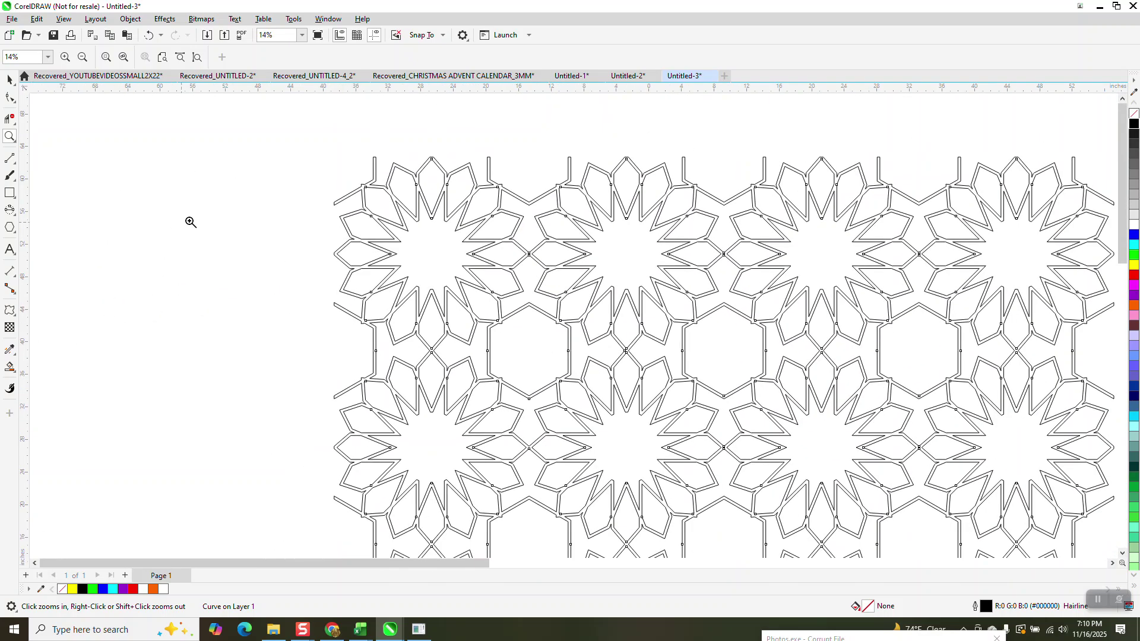
Step: Smart-fill the line bands of the merged four-by-four rosette pattern with yellow and no outline
drag(352, 155, 395, 185)
scroll(216, 236, down, 3)
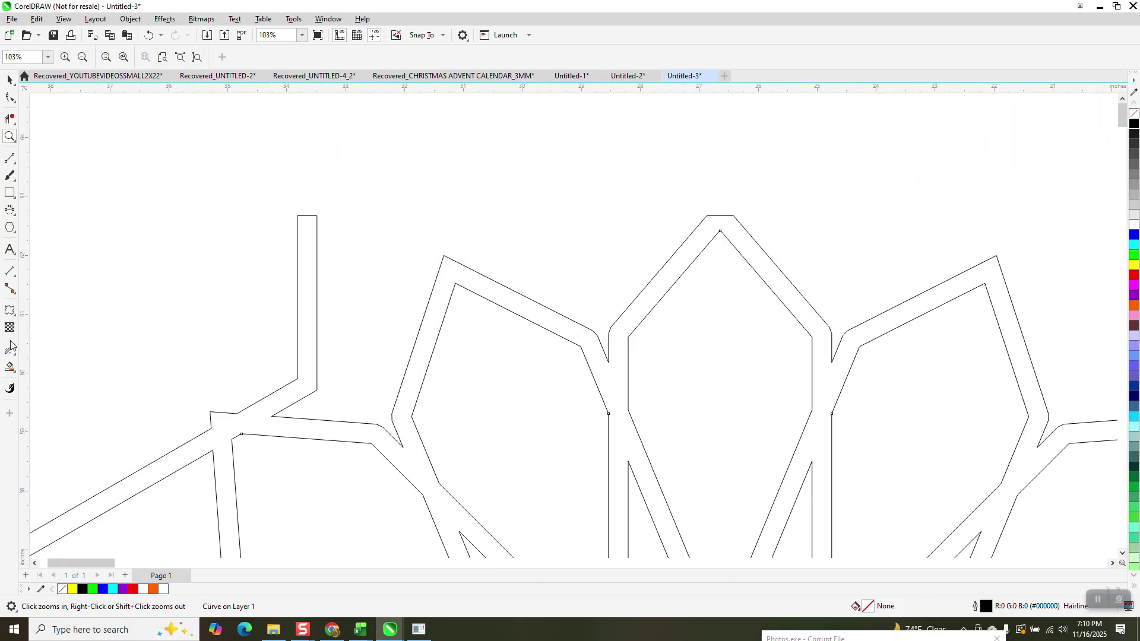
click(10, 366)
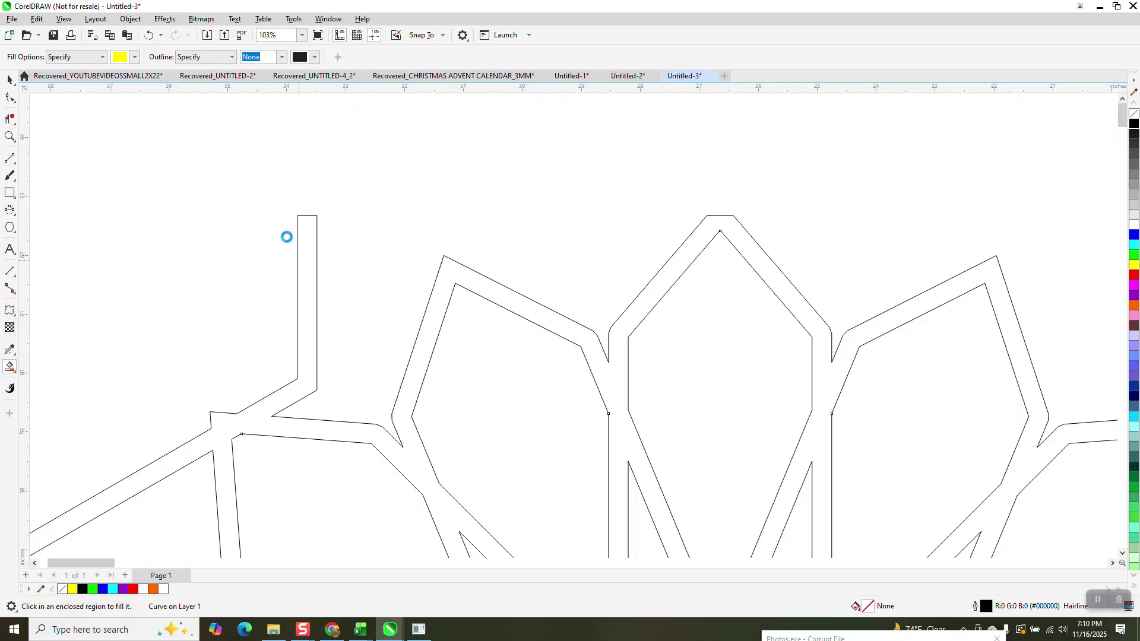
scroll(290, 222, down, 4)
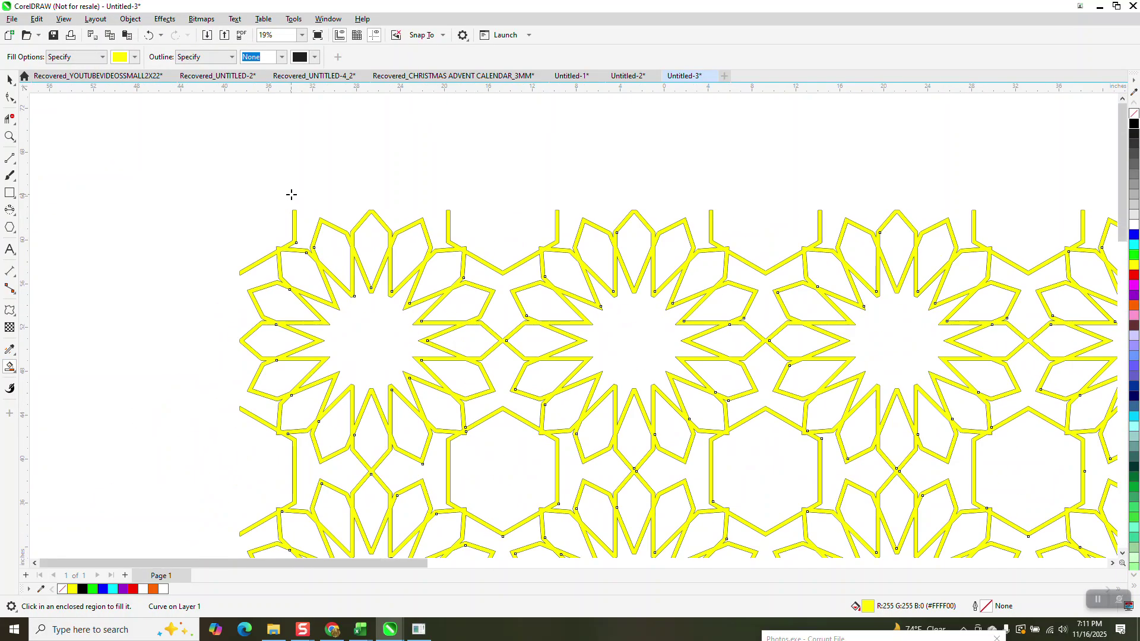
scroll(291, 194, down, 1)
Step: Move the yellow-filled pattern off the original outlines into the empty area to their left
double_click(10, 79)
scroll(435, 198, down, 2)
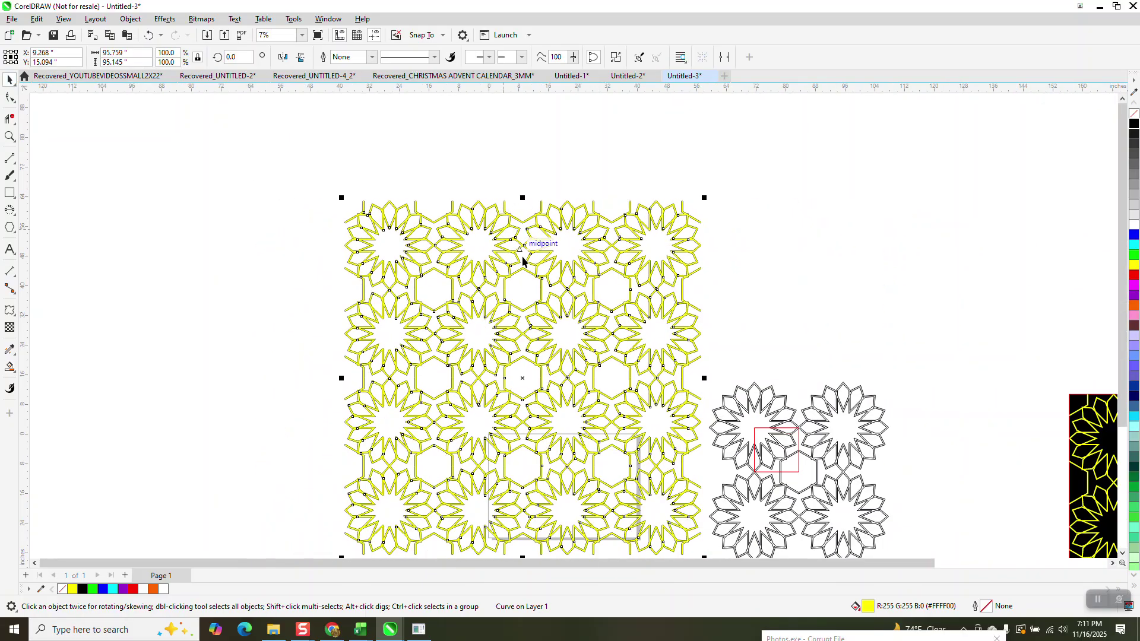
drag(527, 377, 172, 350)
drag(395, 261, 651, 198)
drag(273, 248, 431, 201)
scroll(402, 216, down, 2)
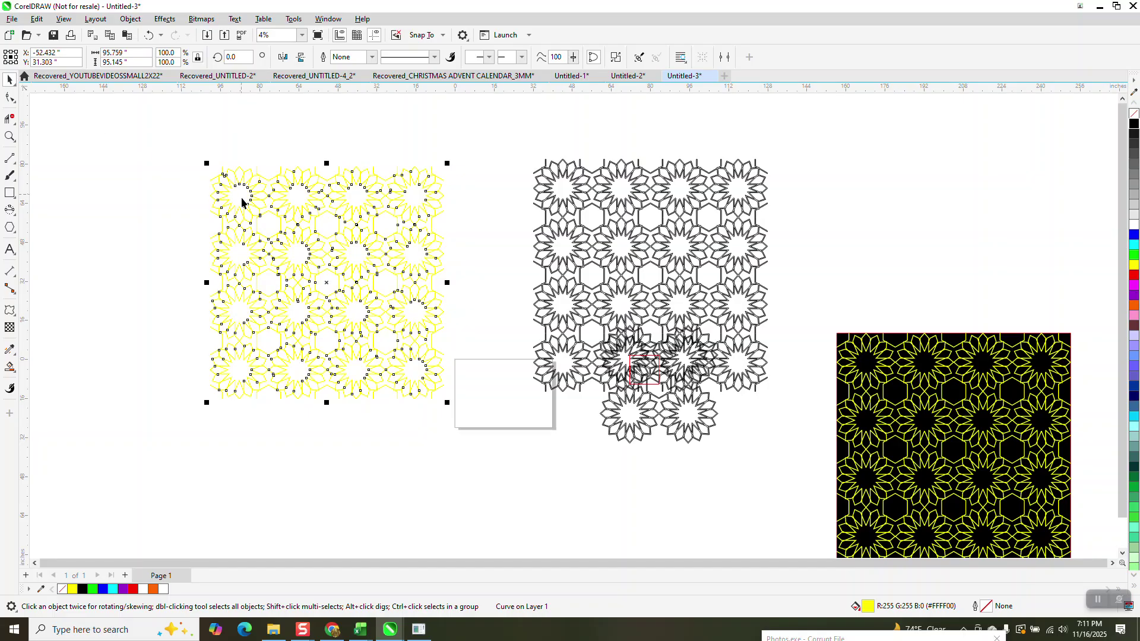
Step: Add a red-outlined, black-filled rectangle around the yellow pattern's bounds and send it to the back of the page
double_click(9, 193)
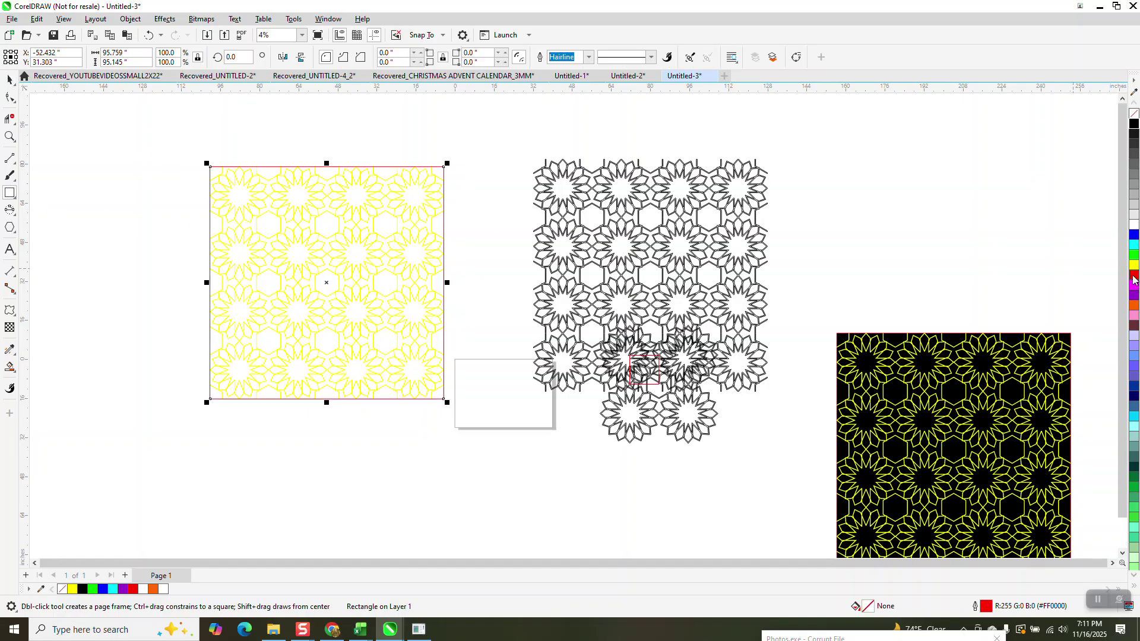
click(1135, 124)
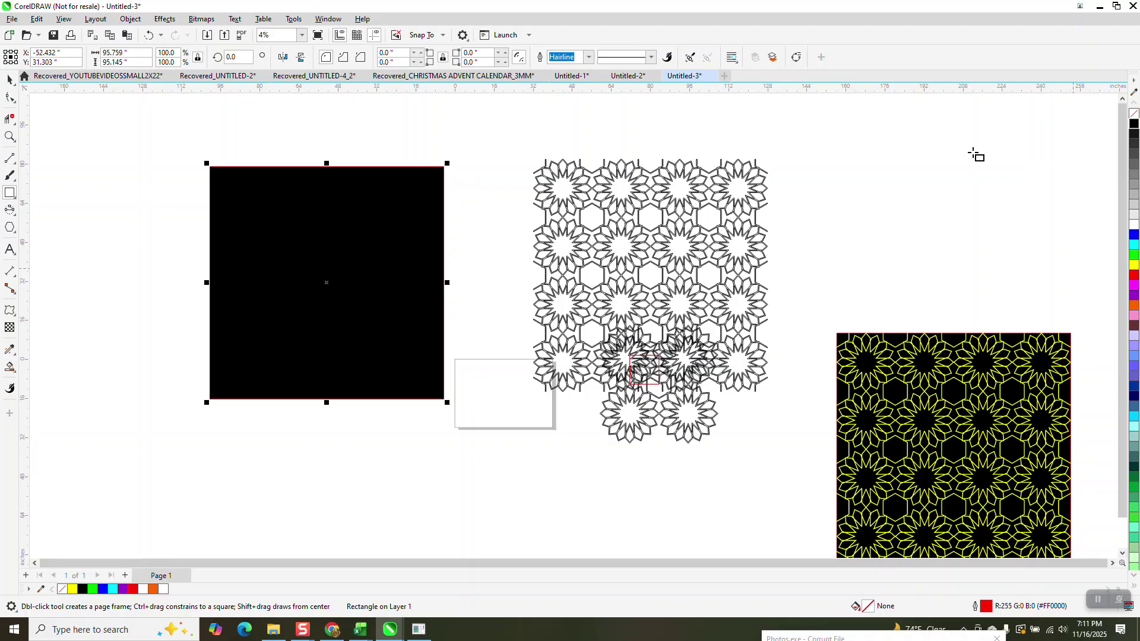
click(131, 19)
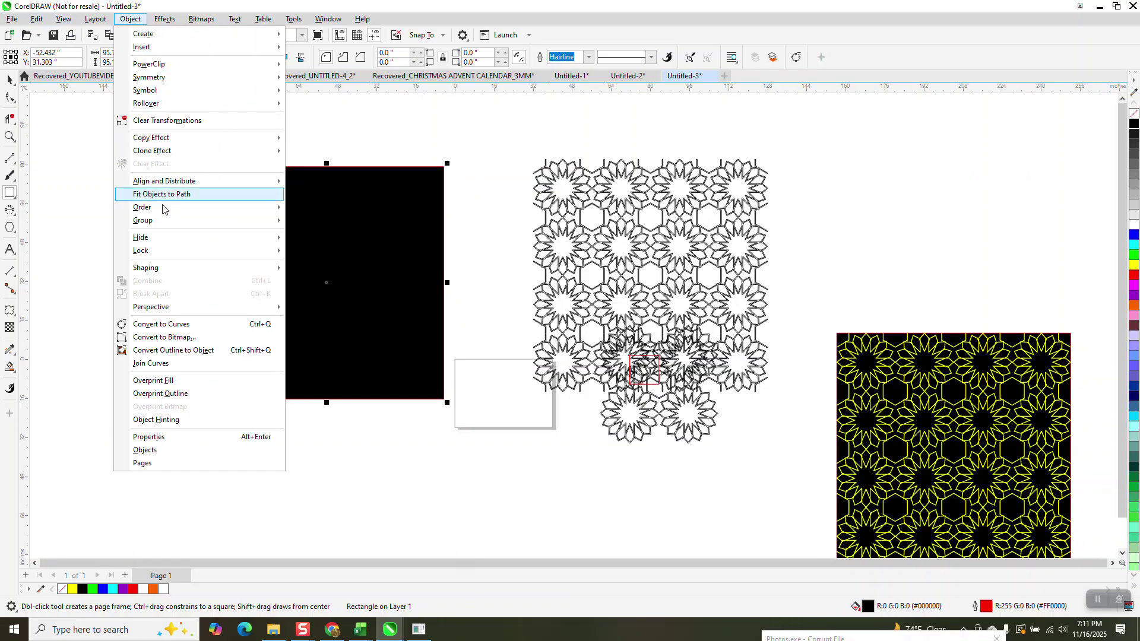
mouse_move(161, 208)
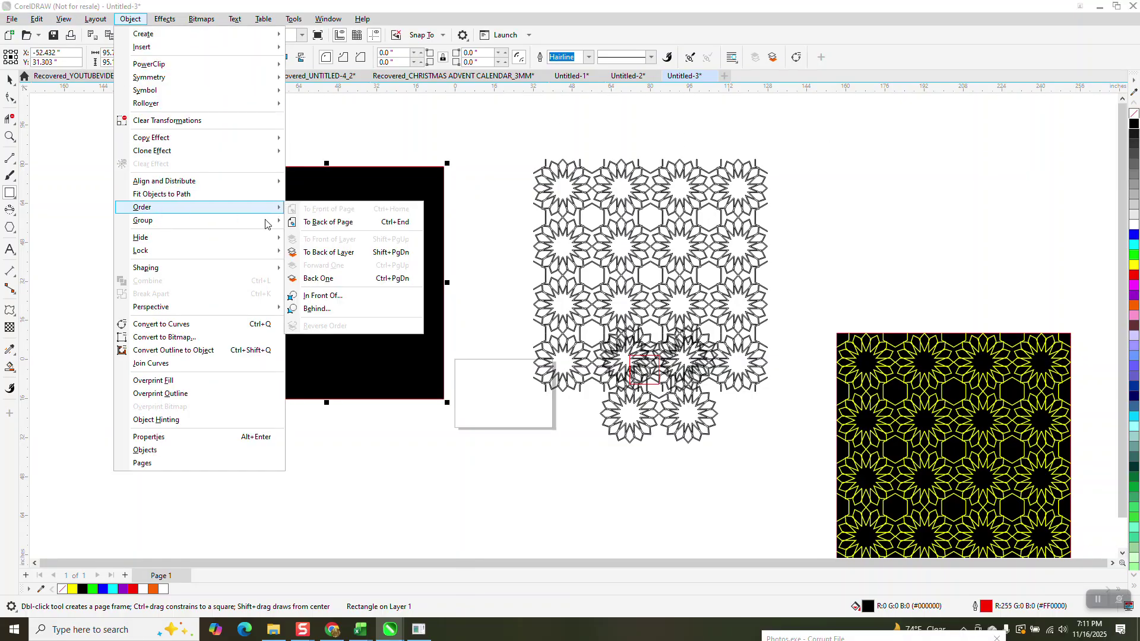
click(315, 222)
click(8, 137)
drag(271, 196, 382, 277)
scroll(382, 279, down, 5)
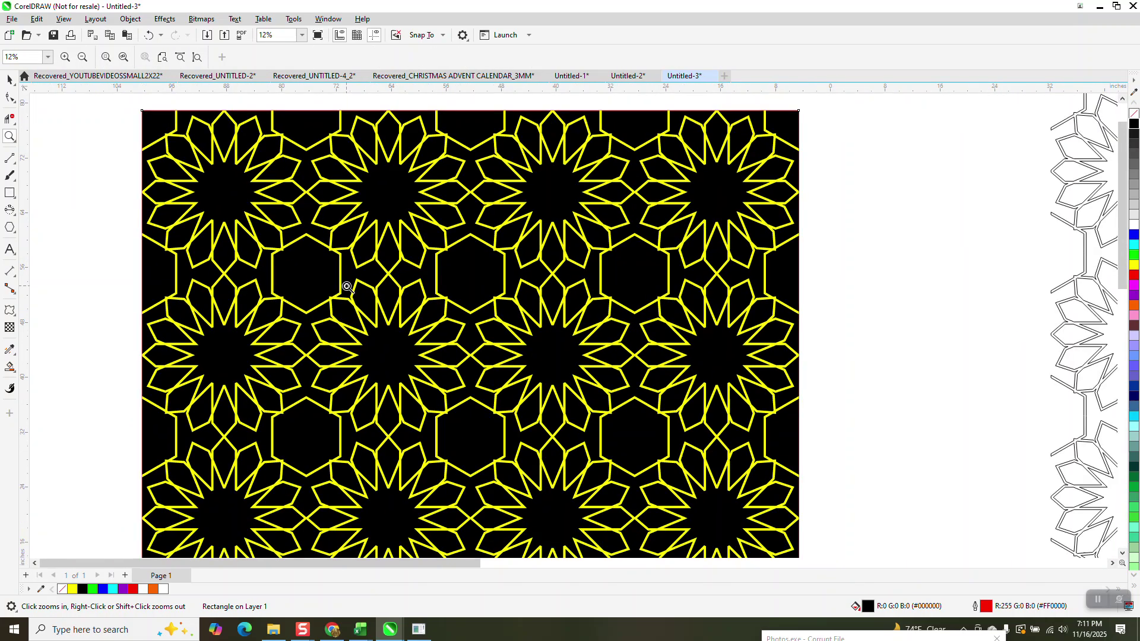
scroll(344, 289, down, 2)
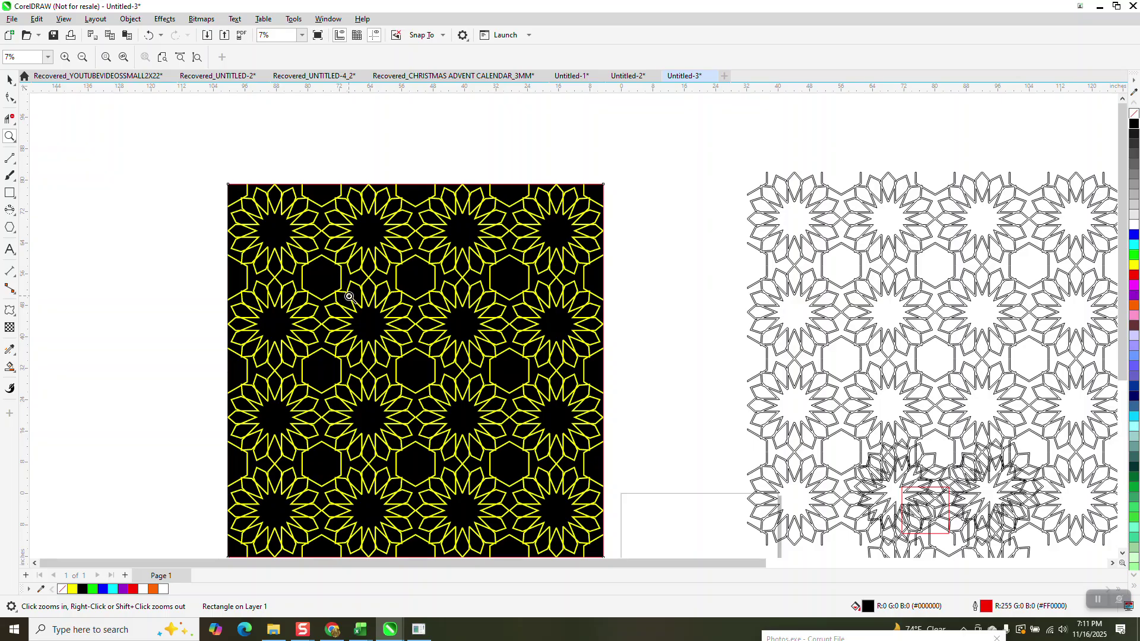
scroll(365, 298, down, 1)
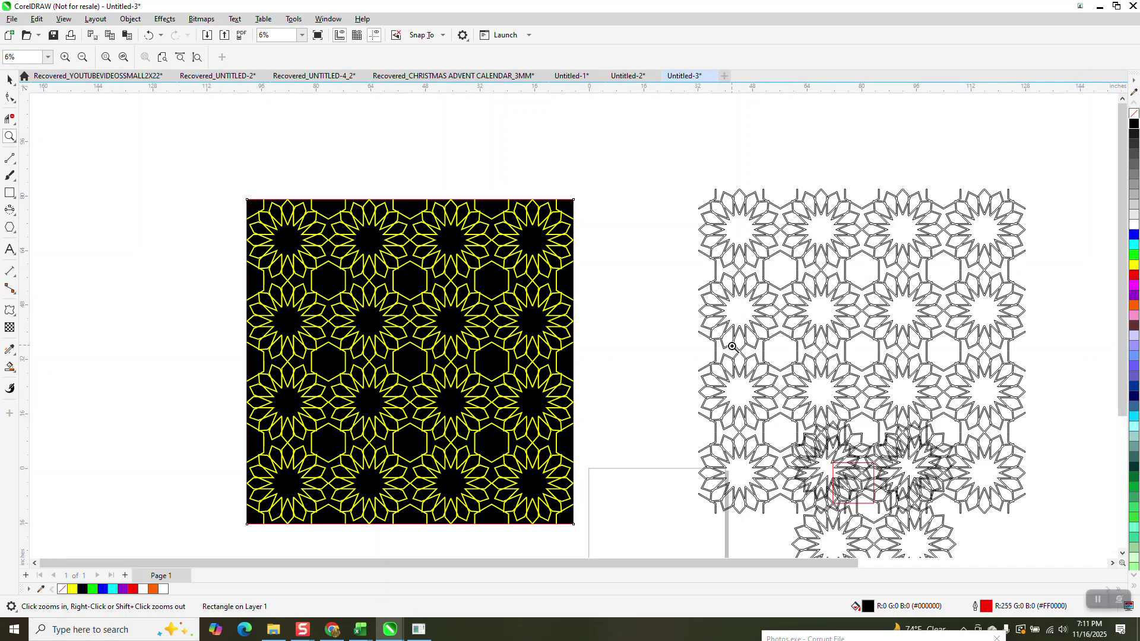
scroll(719, 342, down, 1)
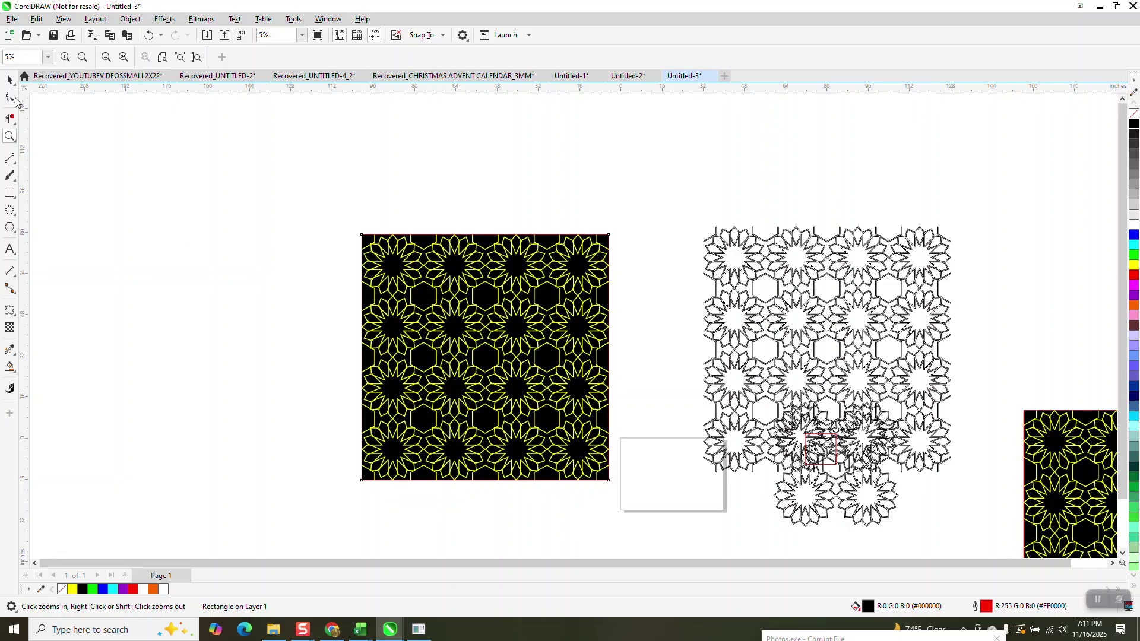
Step: Move the two-by-two rosette group off the large outline pattern to the empty area left of the black panel
key(space)
click(844, 503)
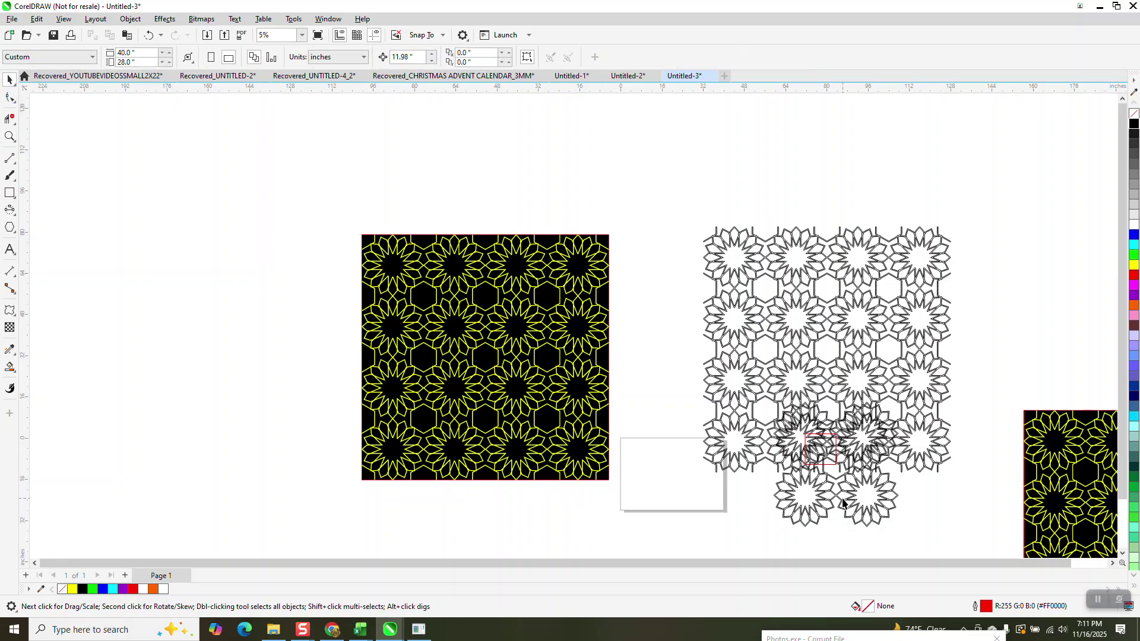
click(848, 498)
drag(849, 496, 208, 350)
scroll(271, 341, down, 1)
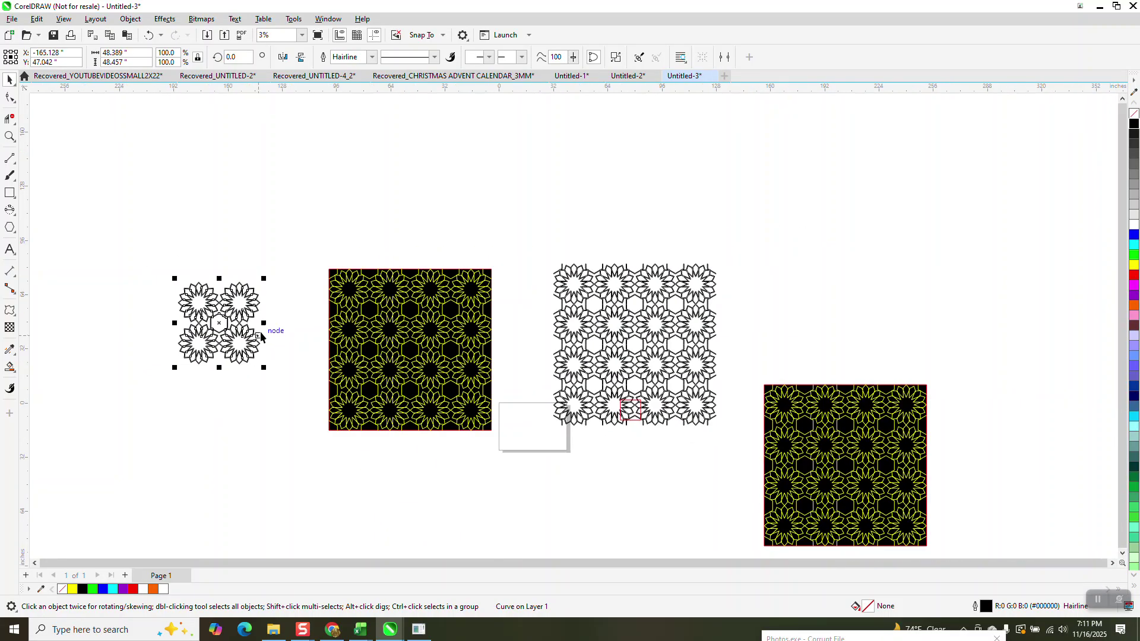
click(9, 136)
drag(301, 272, 515, 428)
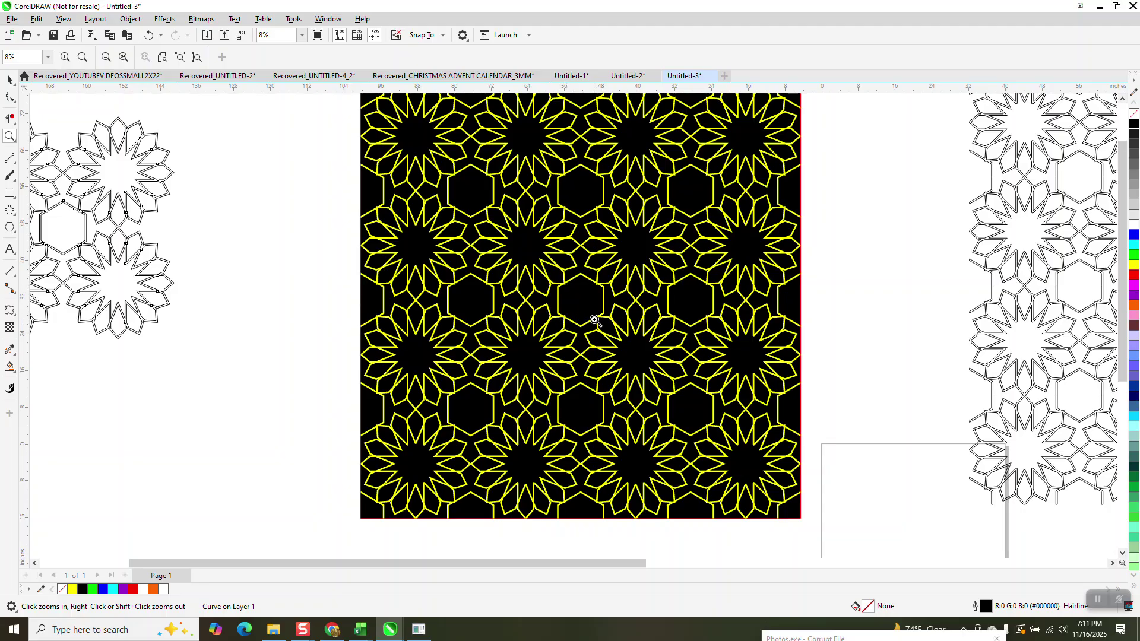
scroll(561, 321, down, 1)
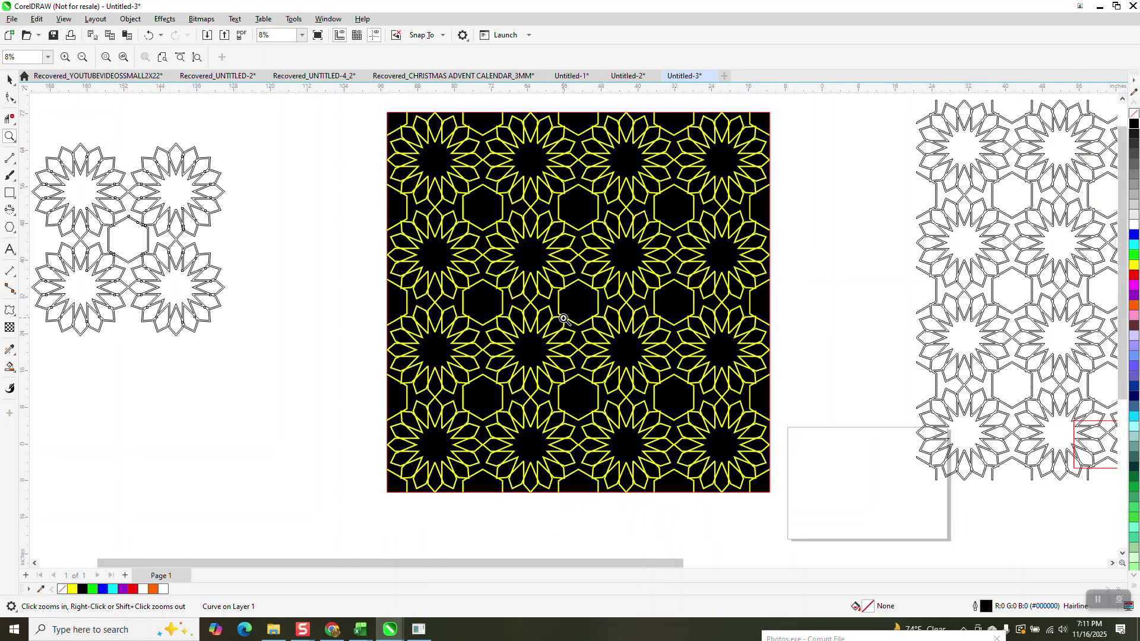